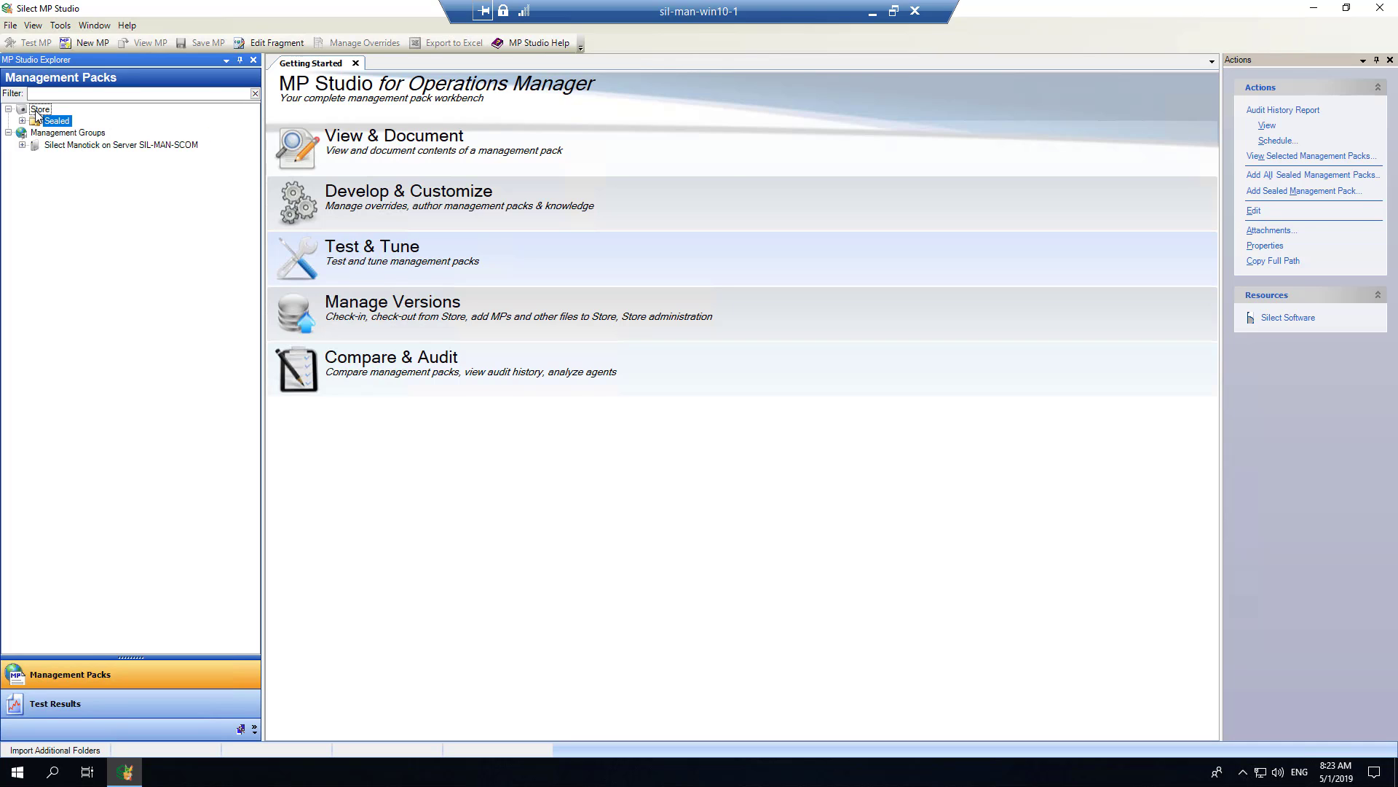
- Show the management groups summary (one SCOM 2016 RTM group, 108 packs) and check the Store's actions menu
{"action": "left_click", "coordinate": [58, 134]}
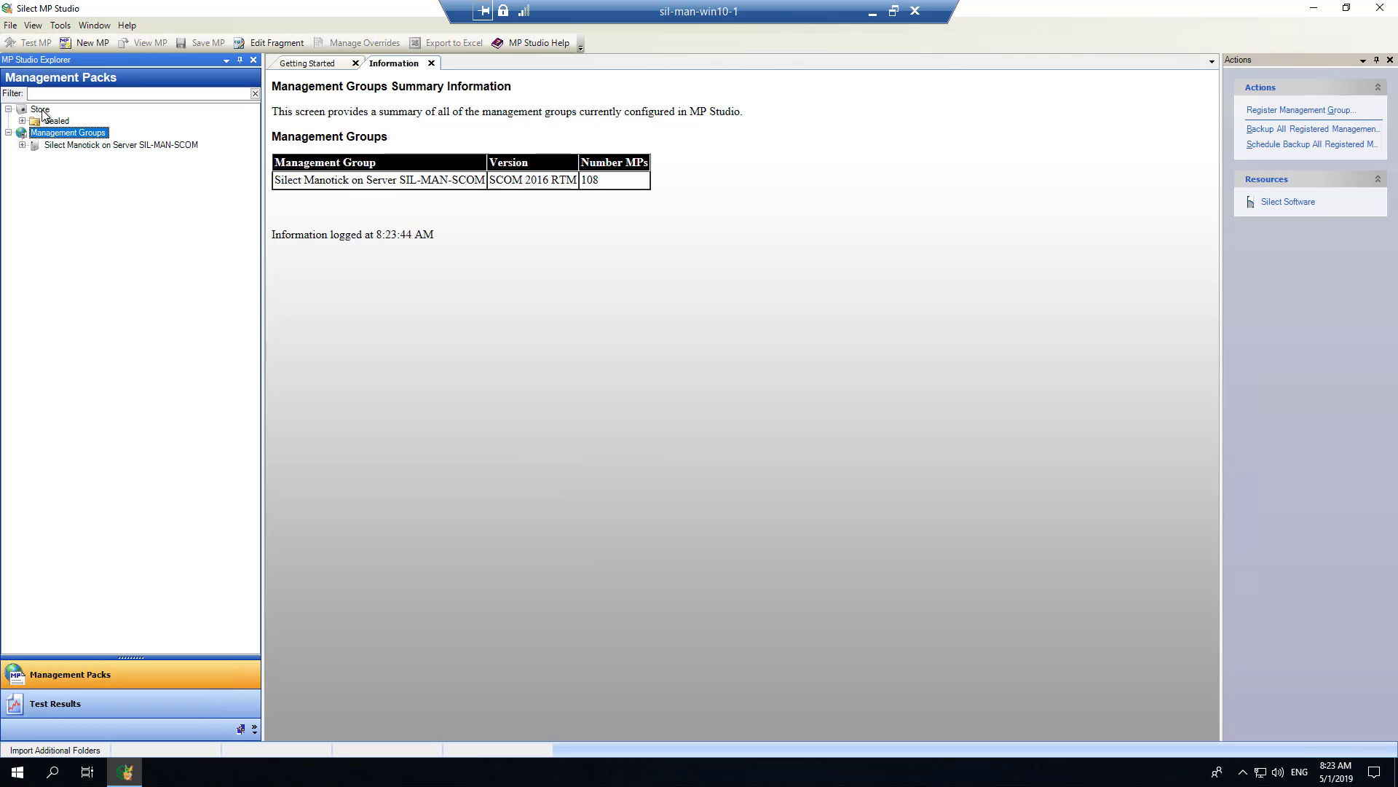
{"action": "right_click", "coordinate": [40, 110]}
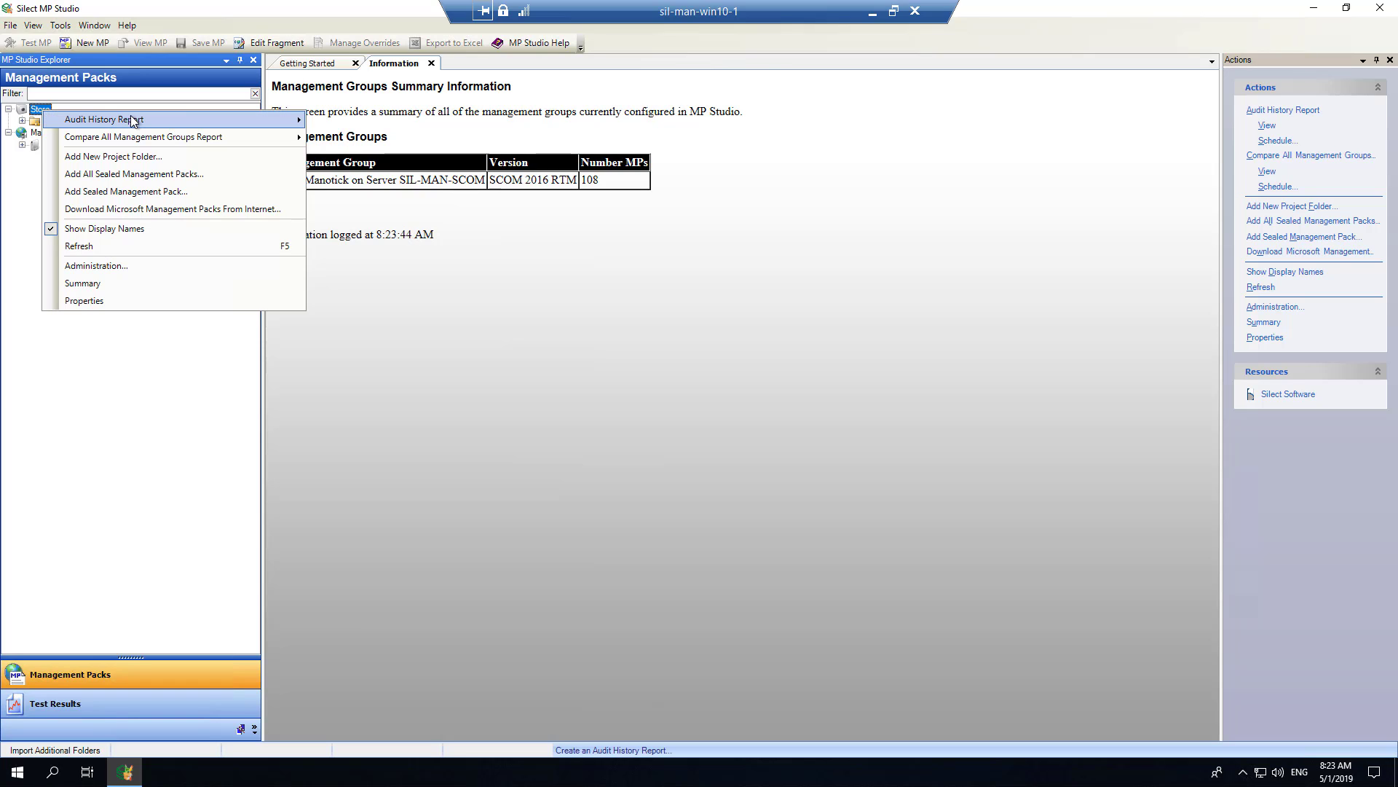
{"action": "mouse_move", "coordinate": [133, 119]}
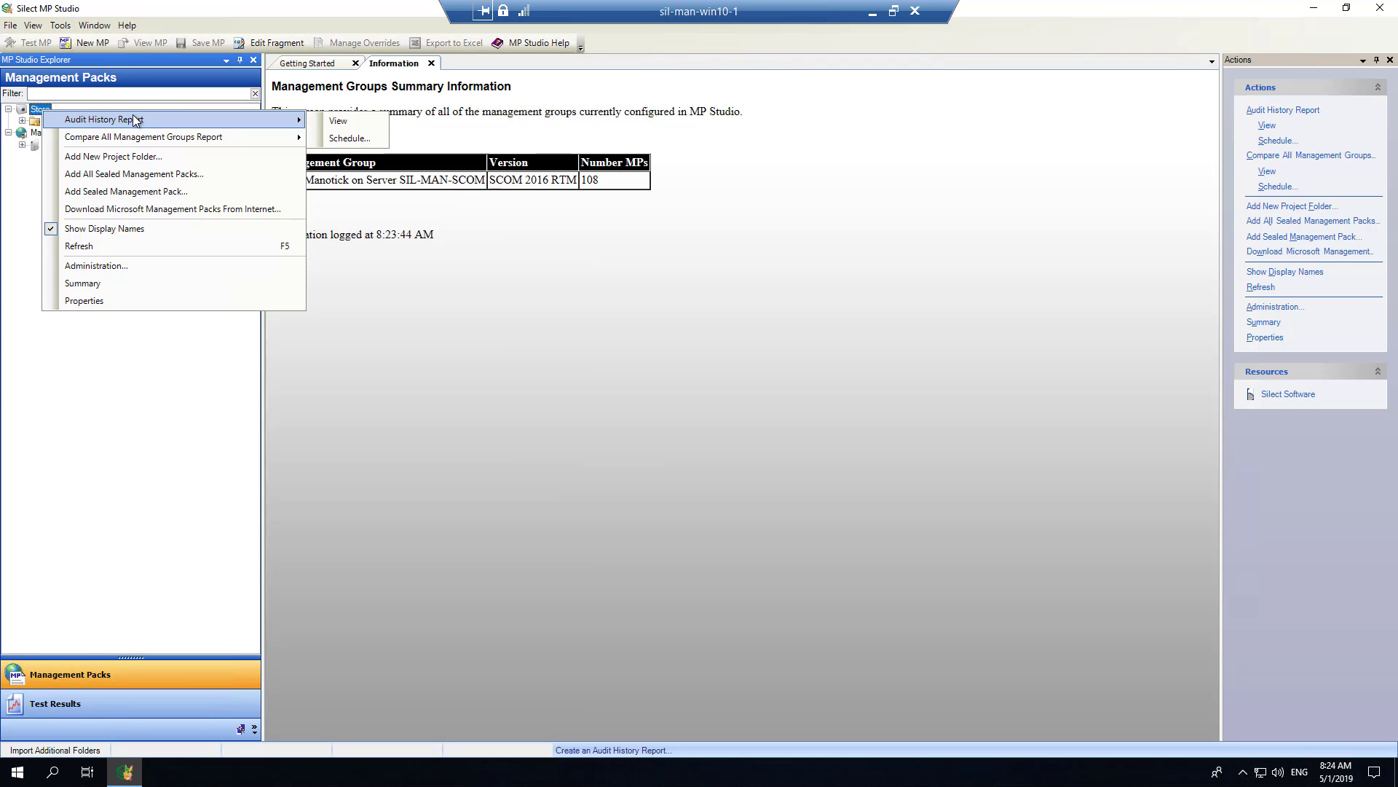
{"action": "left_click", "coordinate": [532, 370]}
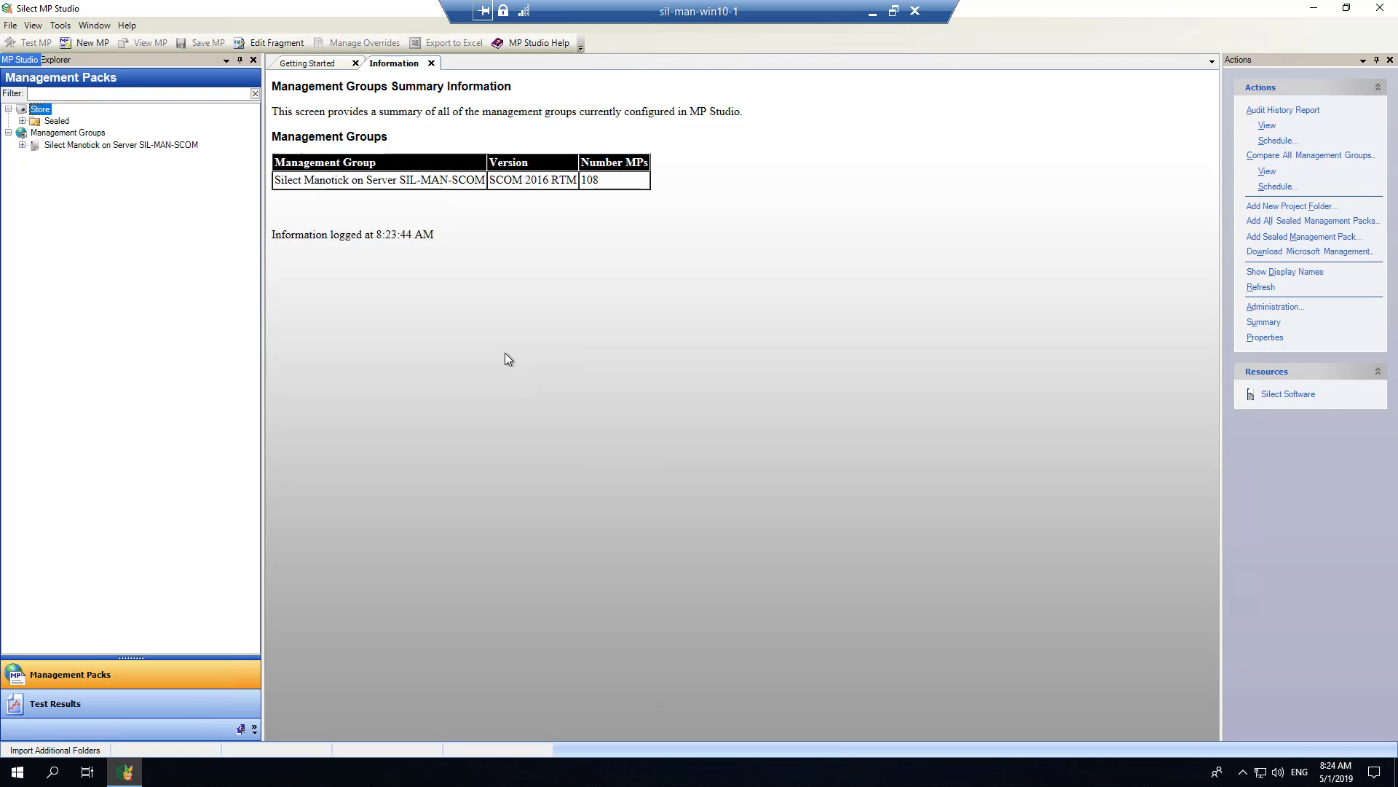
- List the SIL-MAN-SCOM group's management packs, then start the New Management Pack Wizard
{"action": "right_click", "coordinate": [108, 150]}
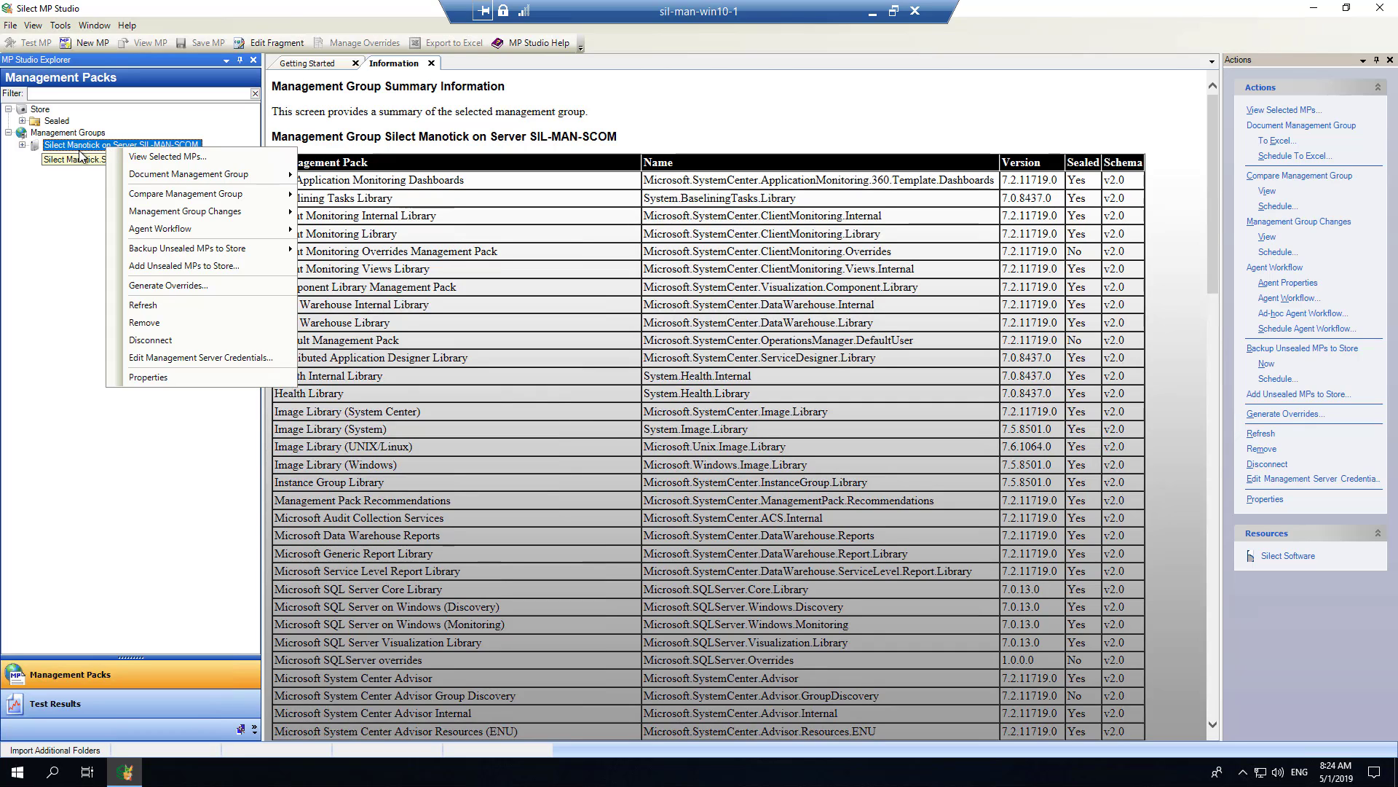
{"action": "left_click", "coordinate": [78, 151]}
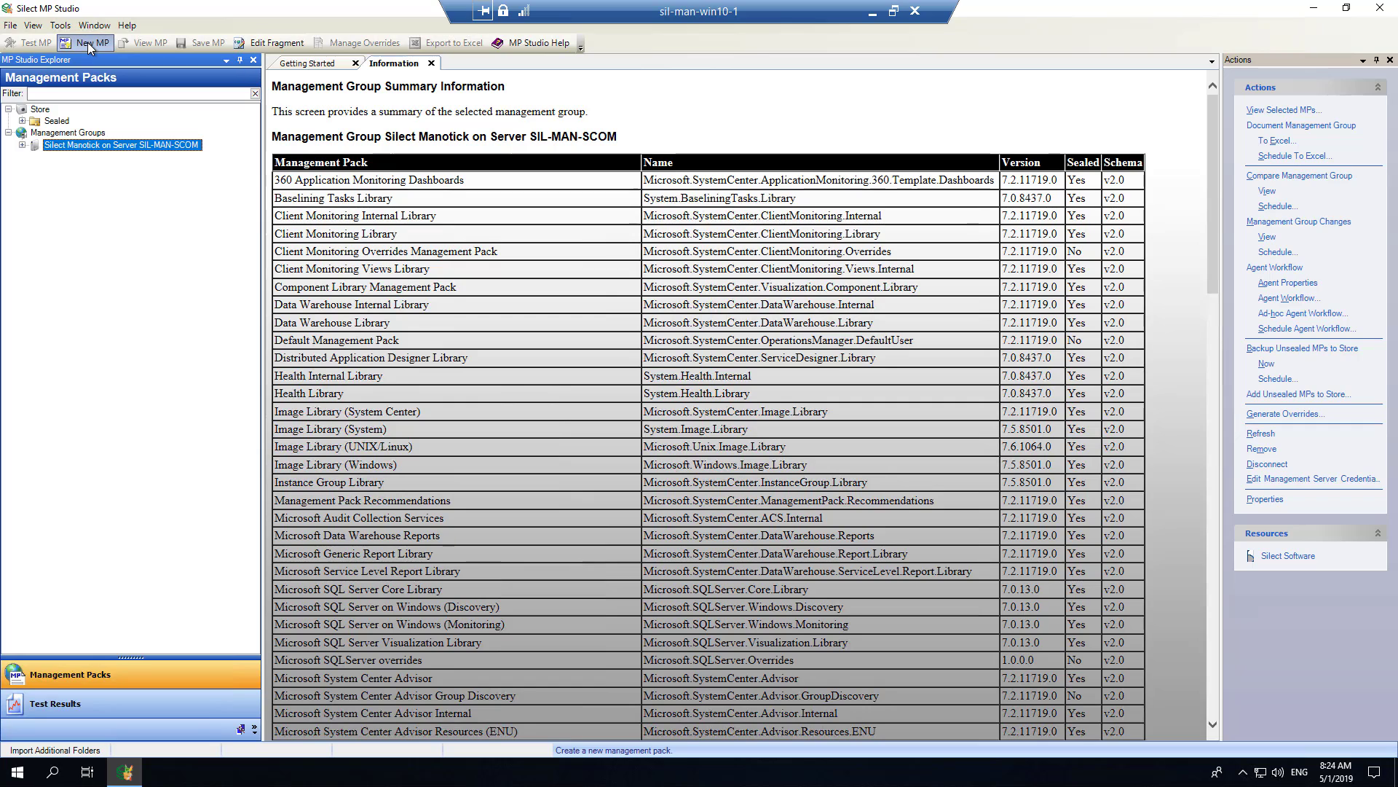
{"action": "left_click", "coordinate": [87, 42]}
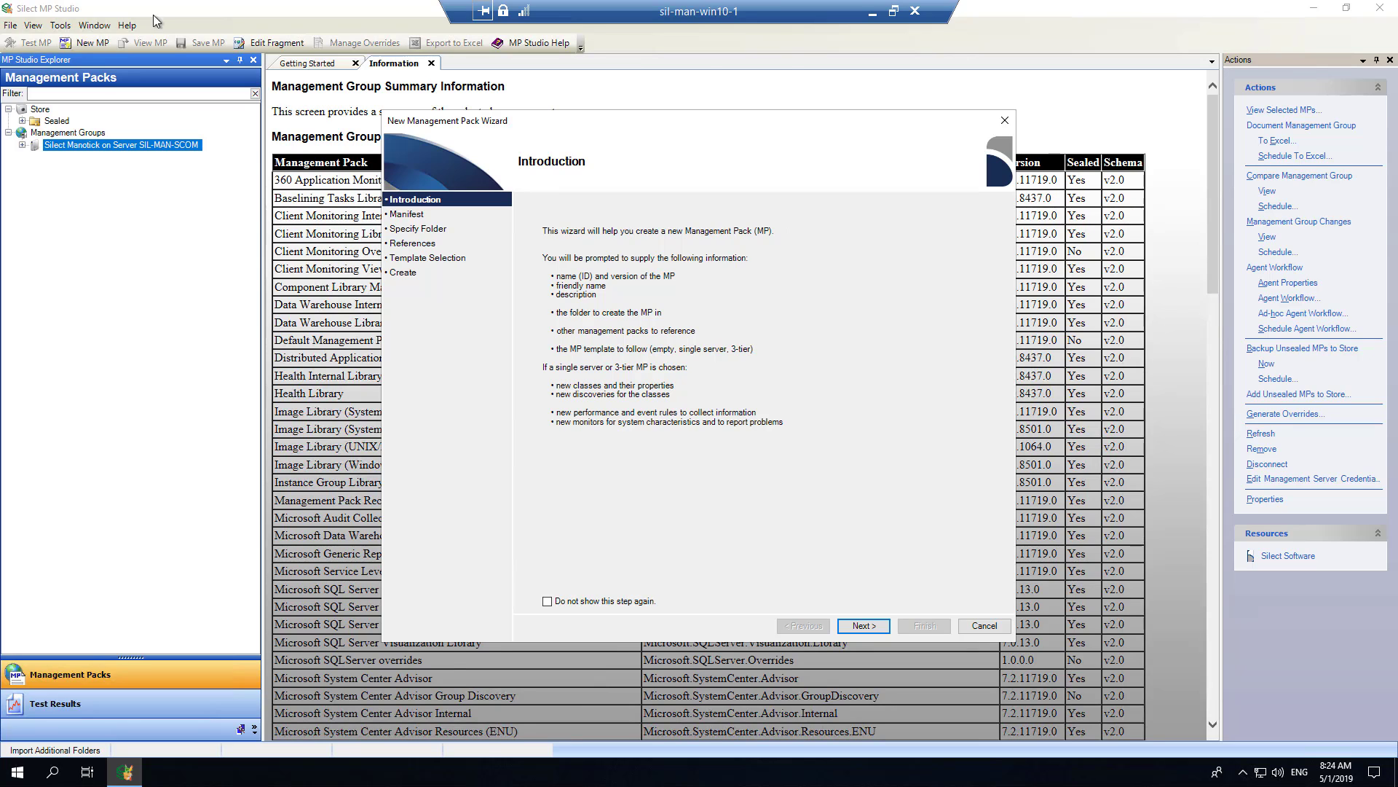
- Name the new management pack HelloWorld at version 1.0.0.0 and continue
{"action": "left_click", "coordinate": [872, 627]}
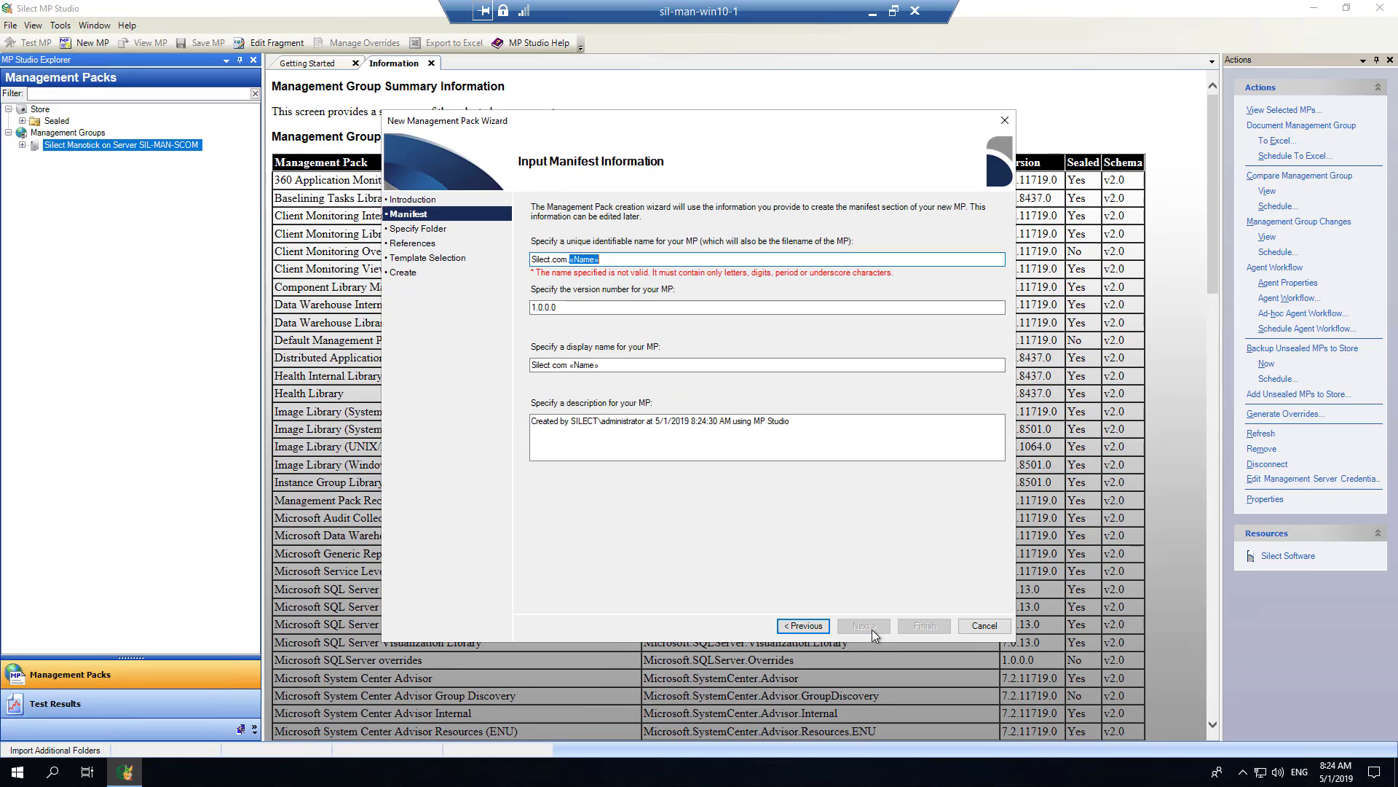
{"action": "type", "text": "HelloWor"}
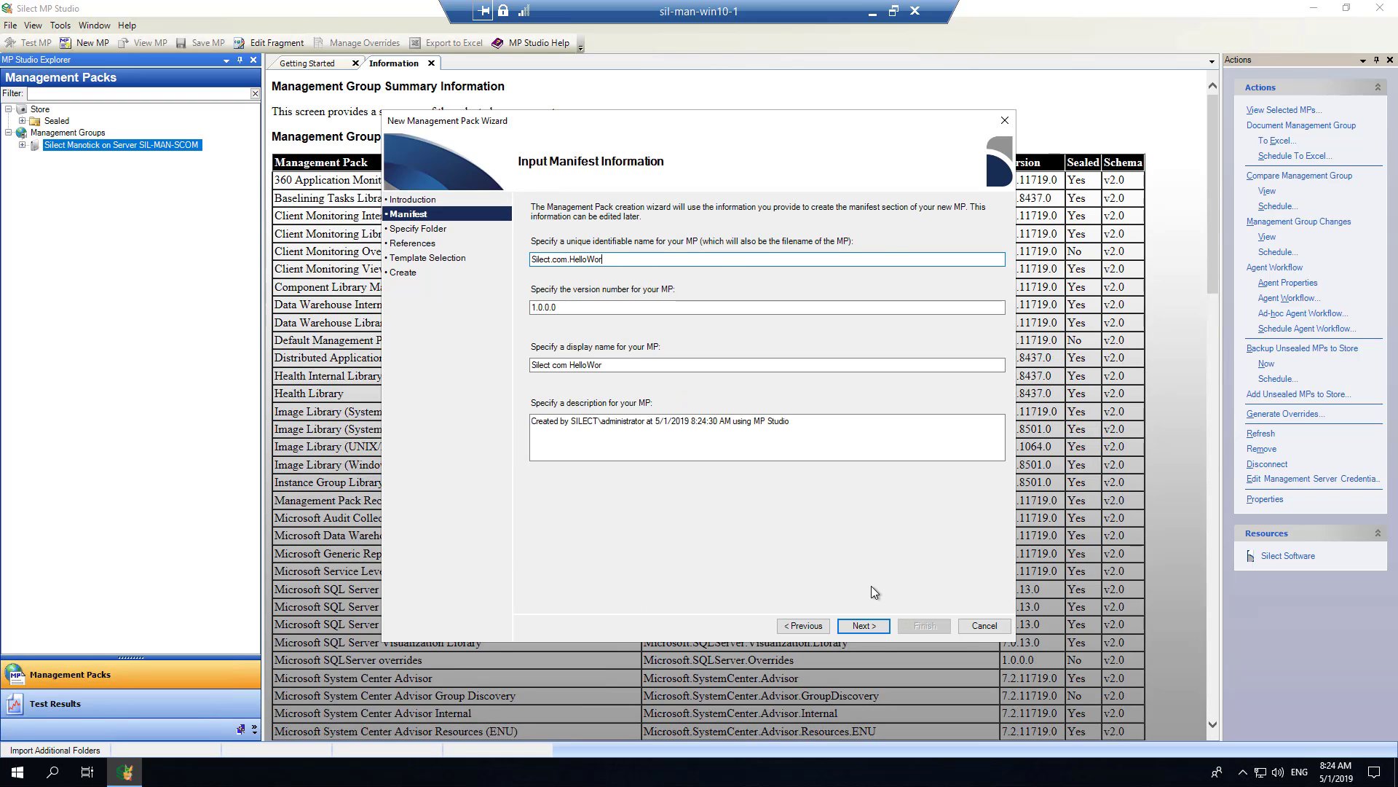
{"action": "type", "text": "ld"}
{"action": "left_click", "coordinate": [880, 629]}
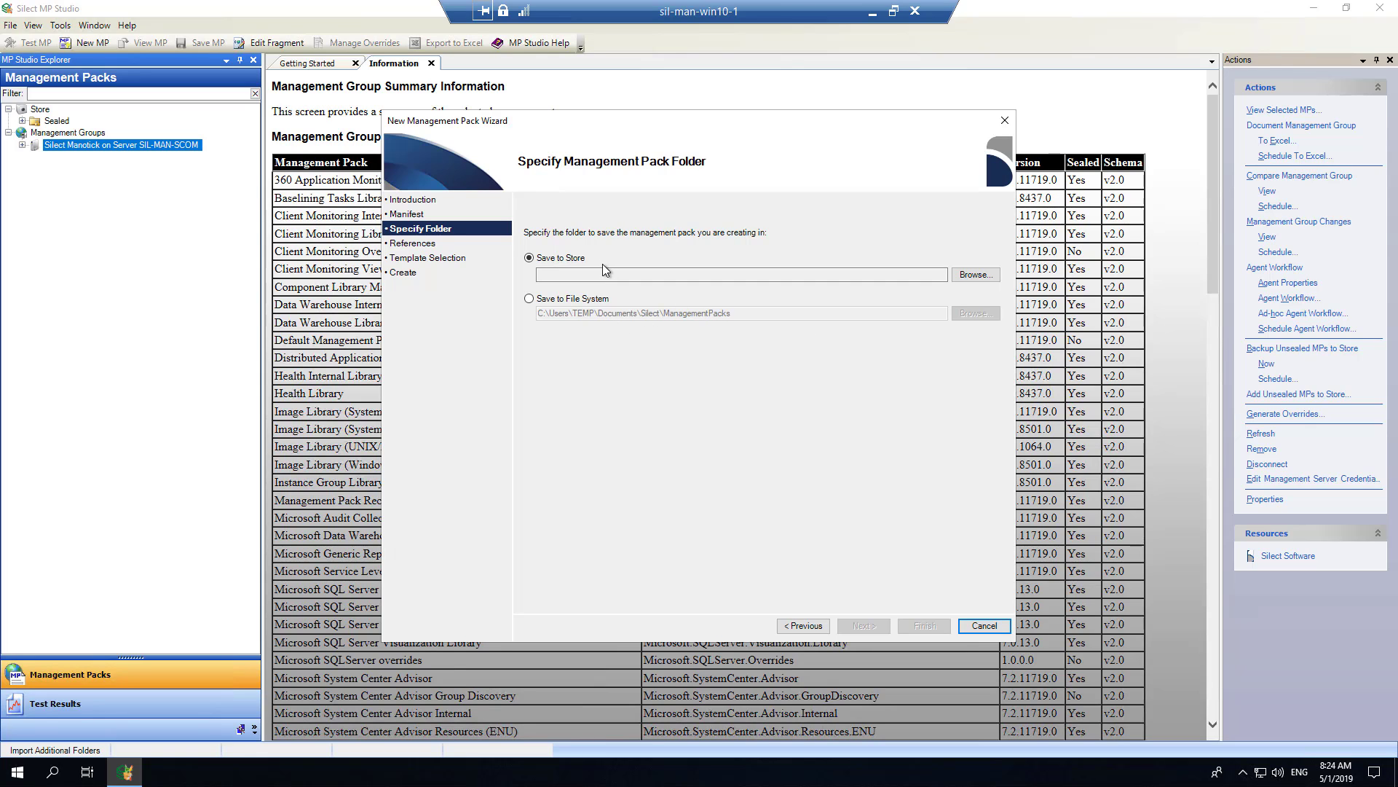
- Create a Development folder in the Store as the pack's save location
{"action": "left_click", "coordinate": [973, 276]}
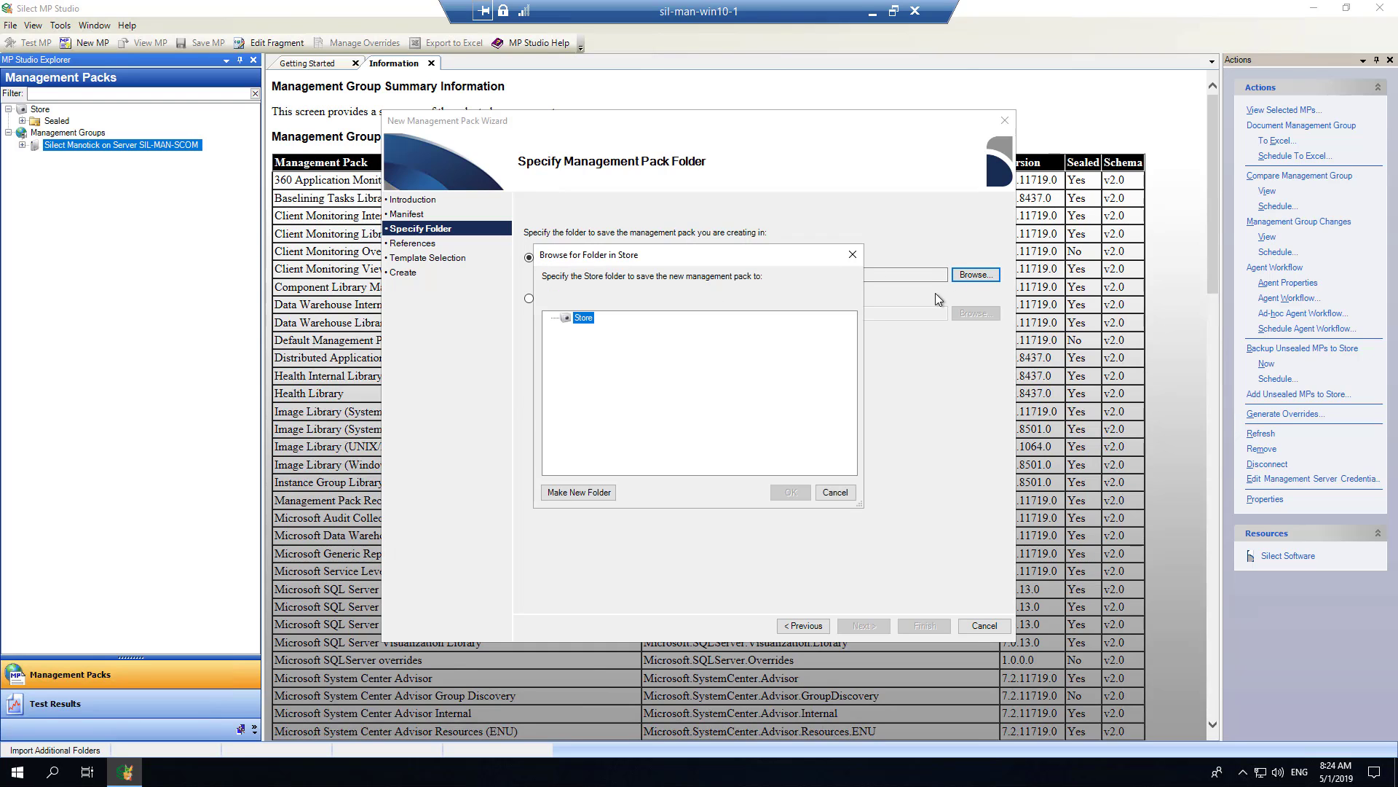
{"action": "left_click", "coordinate": [600, 494]}
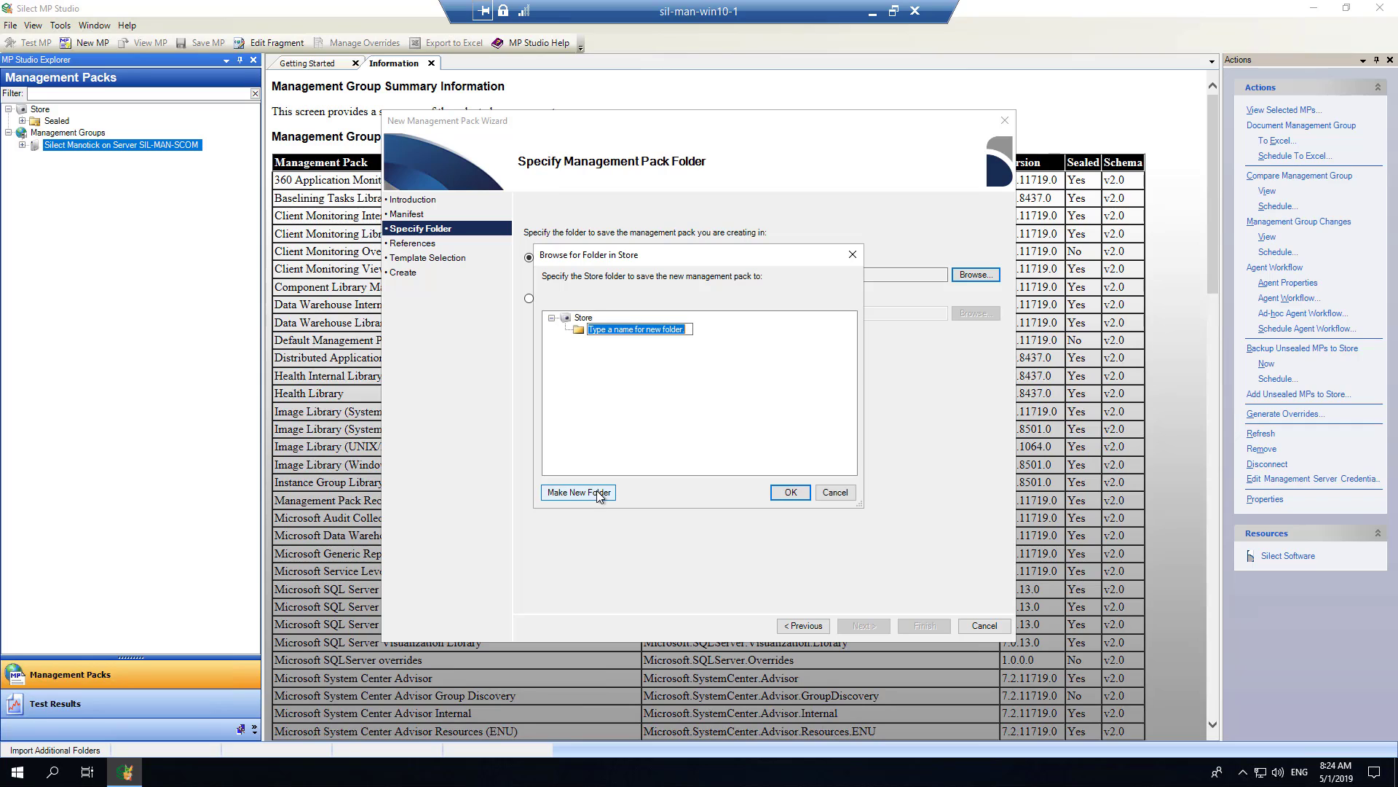
{"action": "type", "text": "Development"}
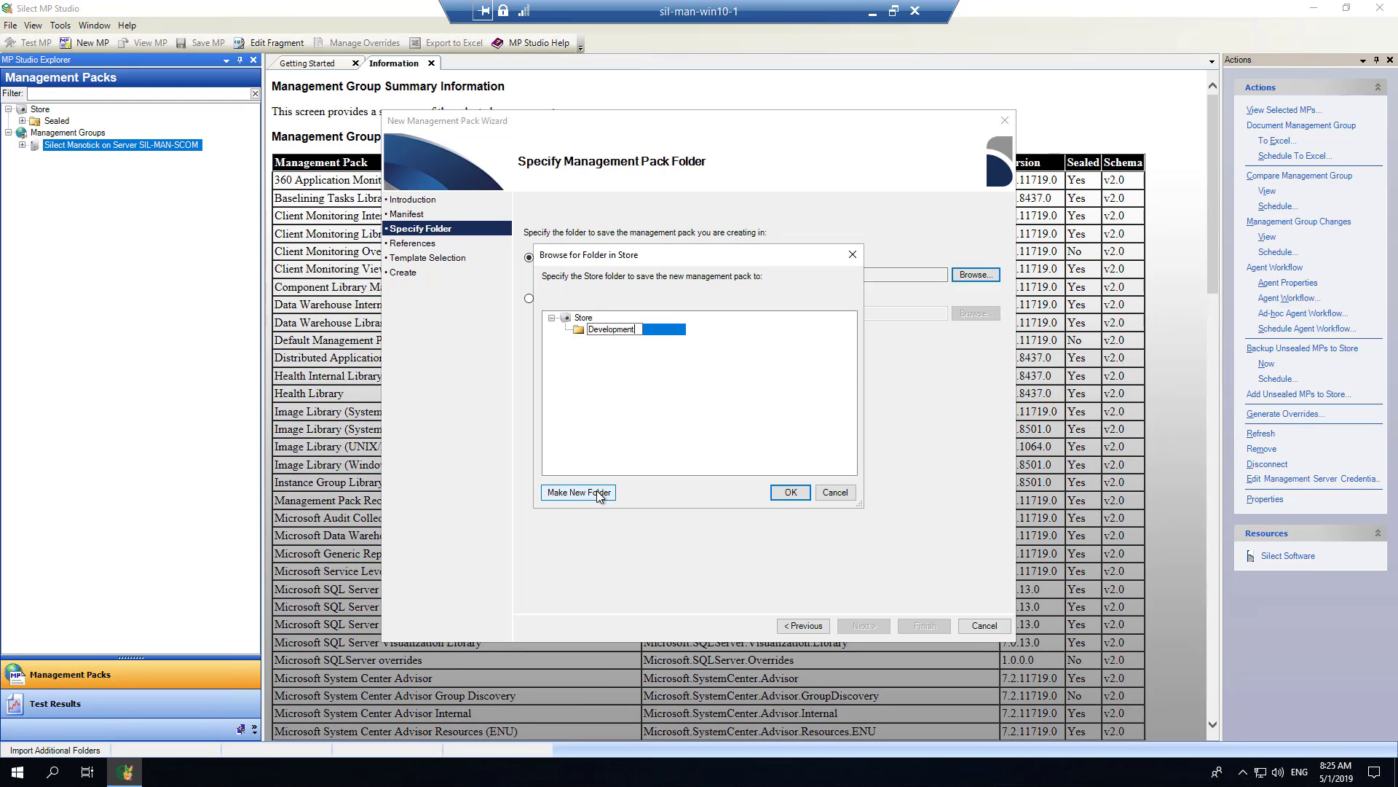
{"action": "left_click", "coordinate": [790, 492]}
{"action": "left_click", "coordinate": [867, 626]}
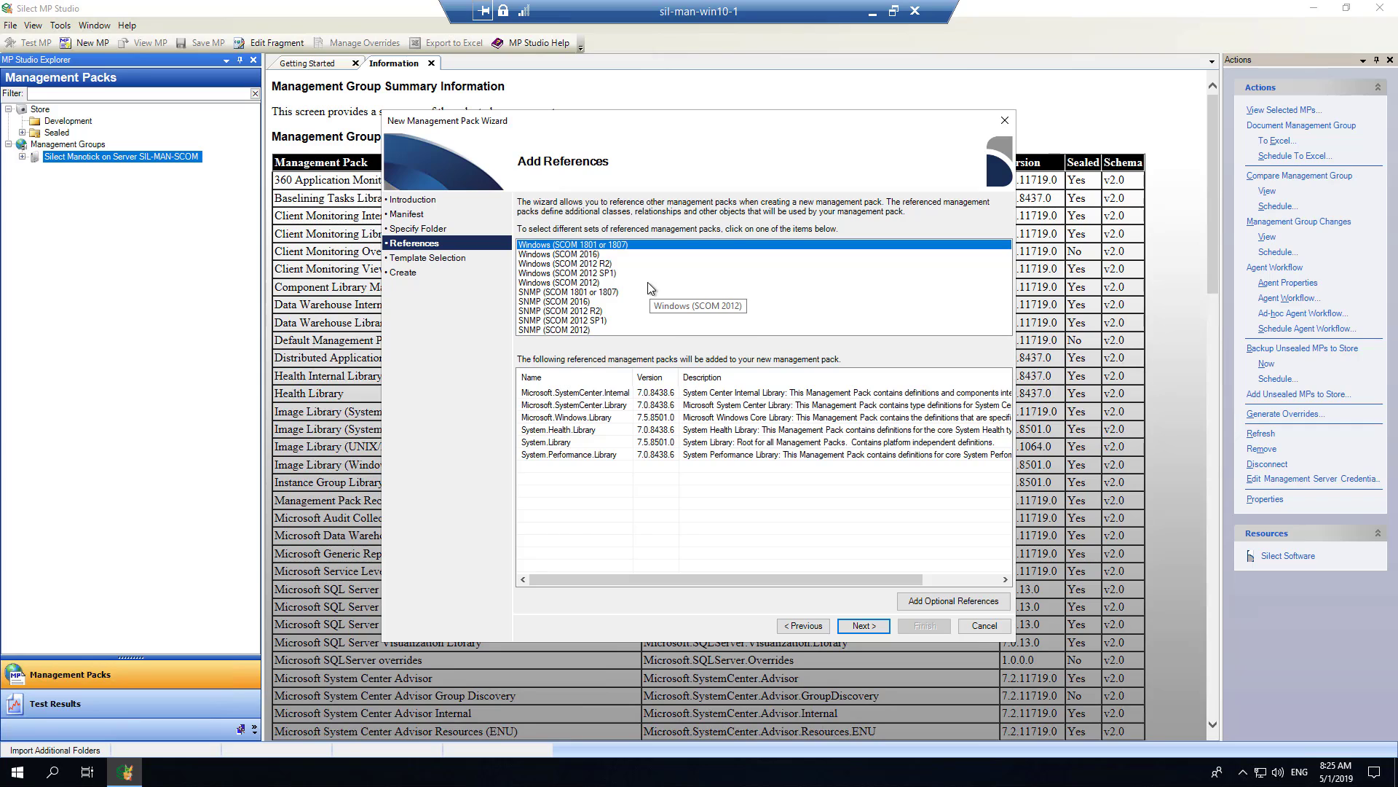
- Finish the wizard with the Empty Management Pack template, creating Silect.com.HelloWorld
{"action": "left_click", "coordinate": [866, 627]}
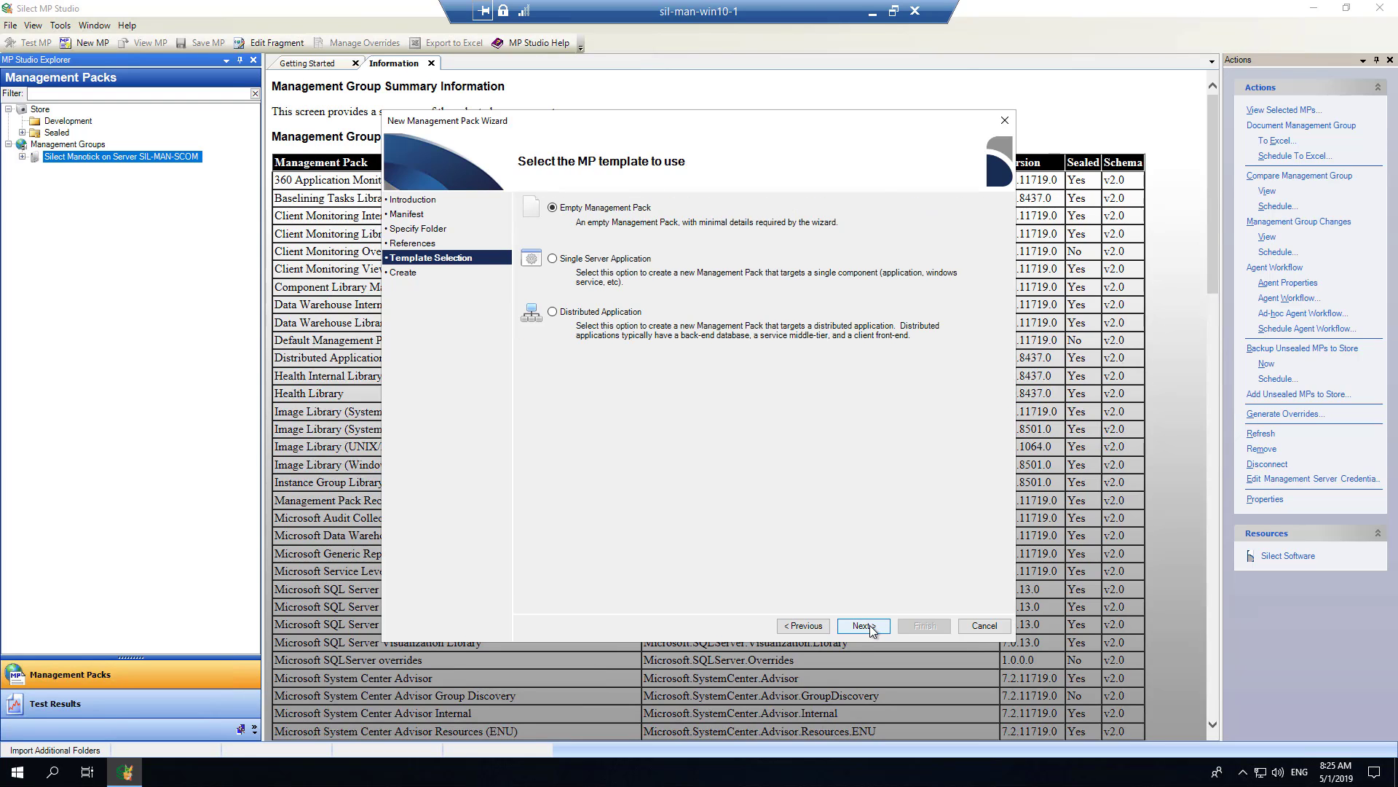
{"action": "left_click", "coordinate": [871, 631]}
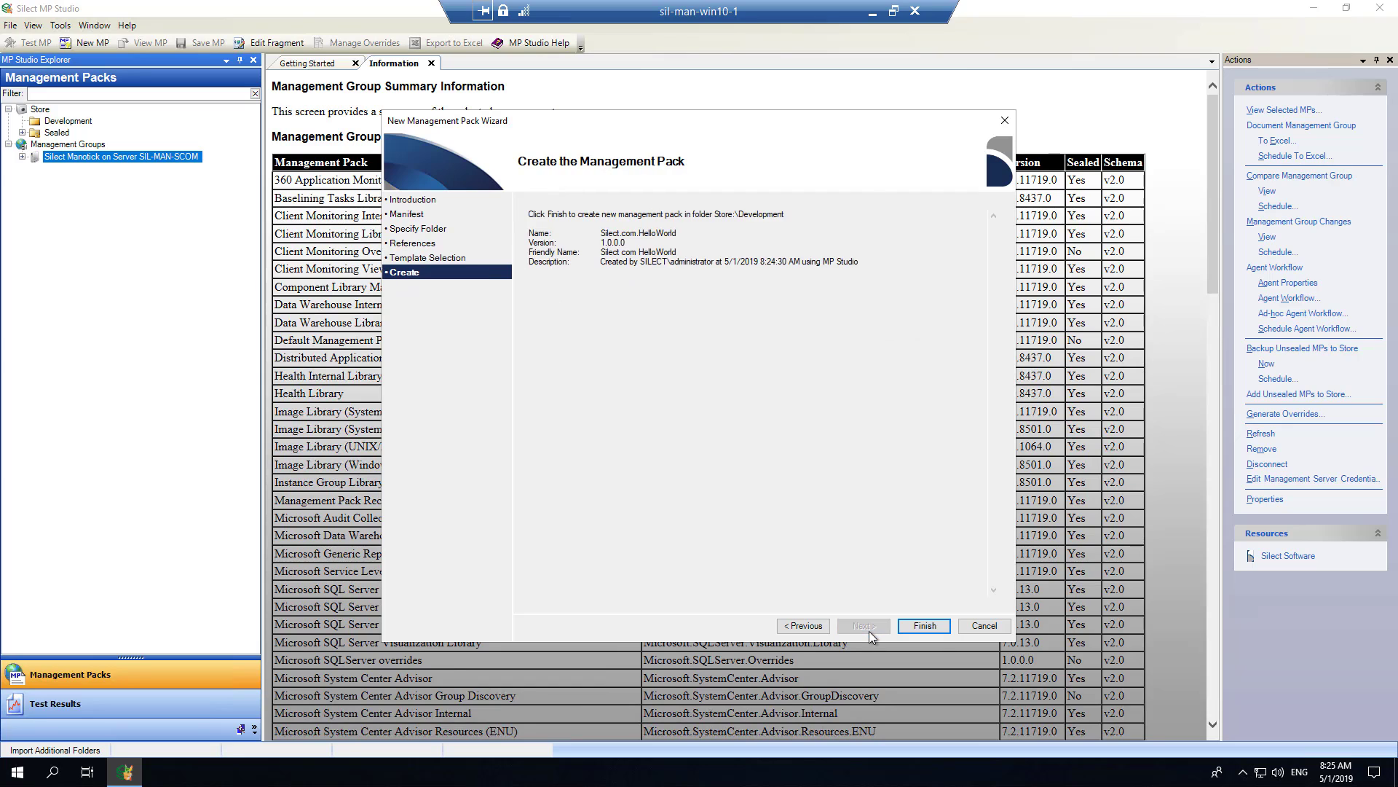
{"action": "left_click", "coordinate": [929, 627]}
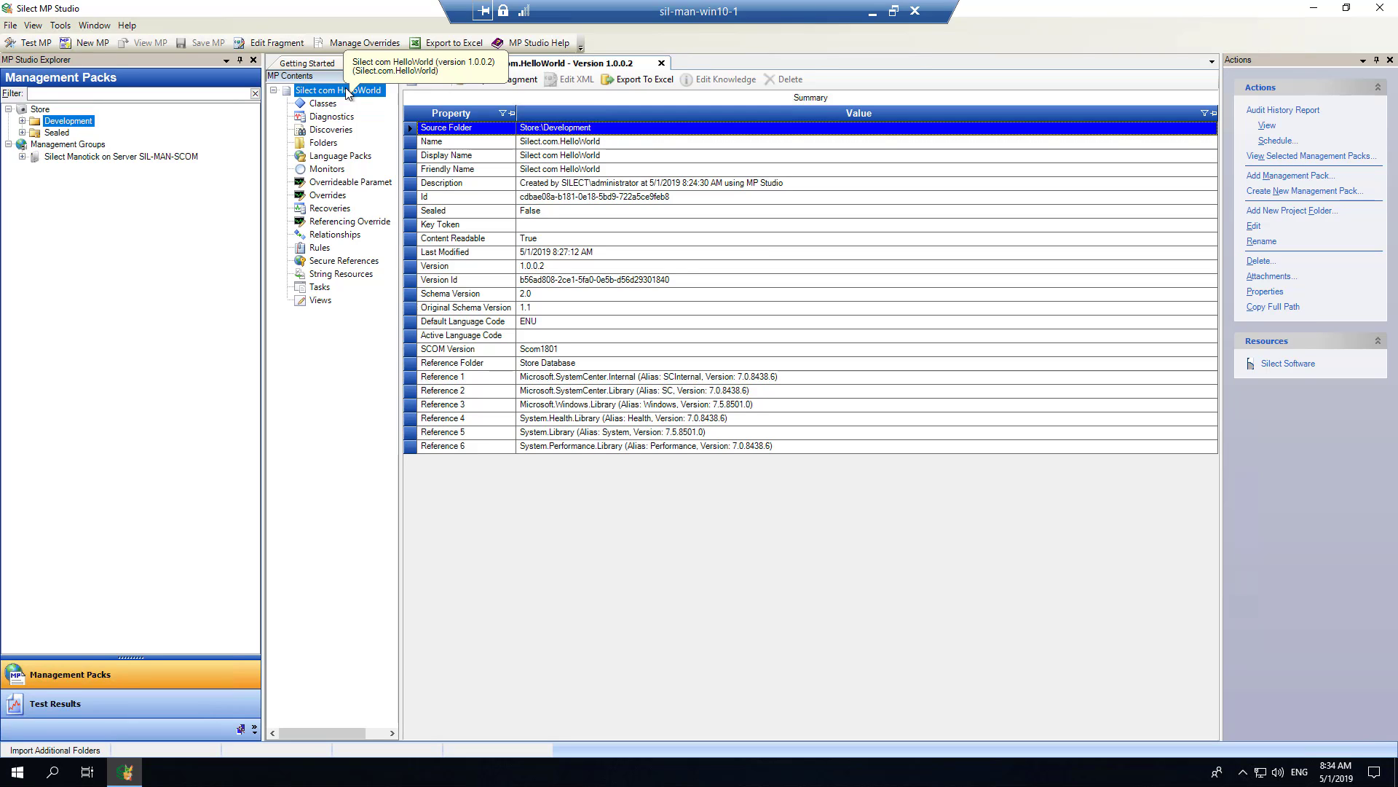
- Expand Development and view the actions available for the Silect.com.HelloWorld pack
{"action": "left_click", "coordinate": [21, 121]}
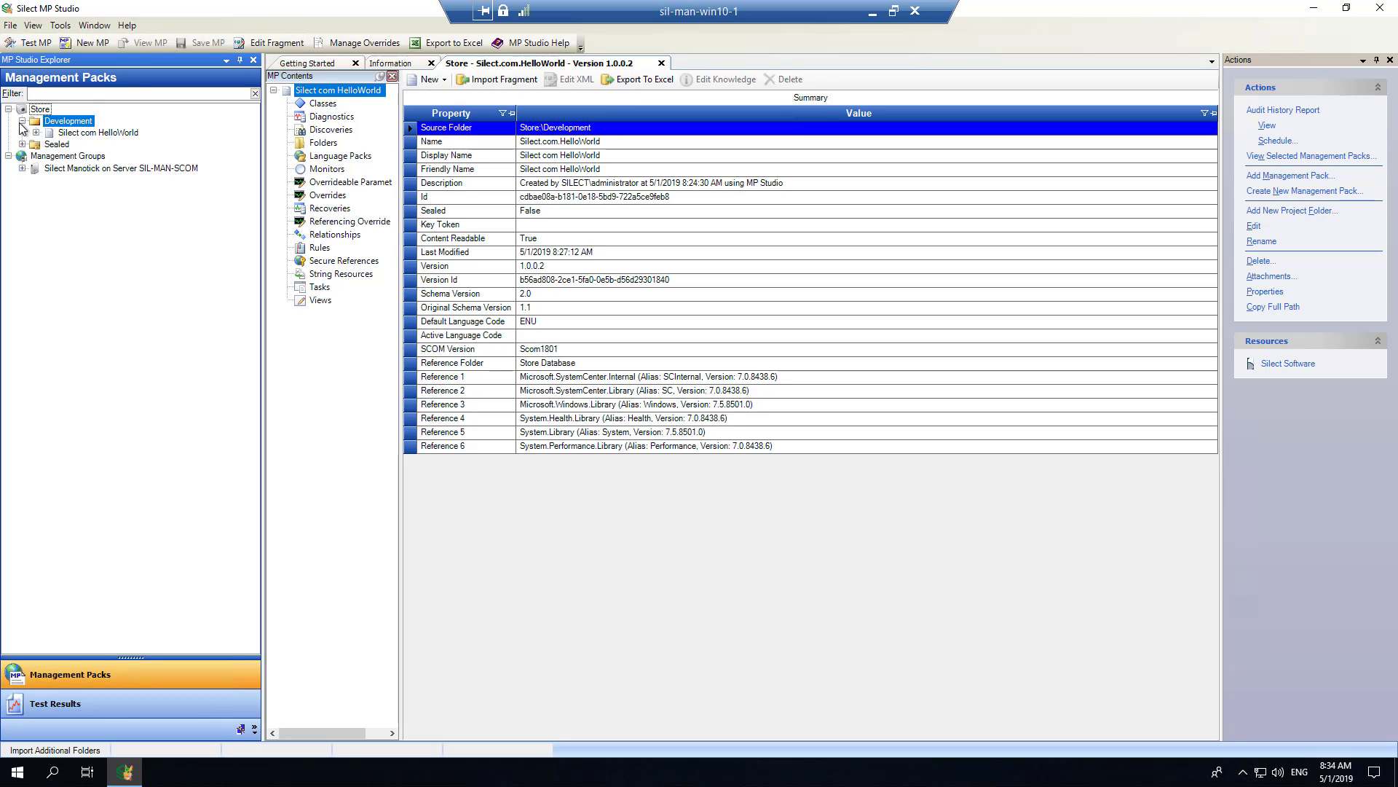
{"action": "left_click", "coordinate": [36, 133]}
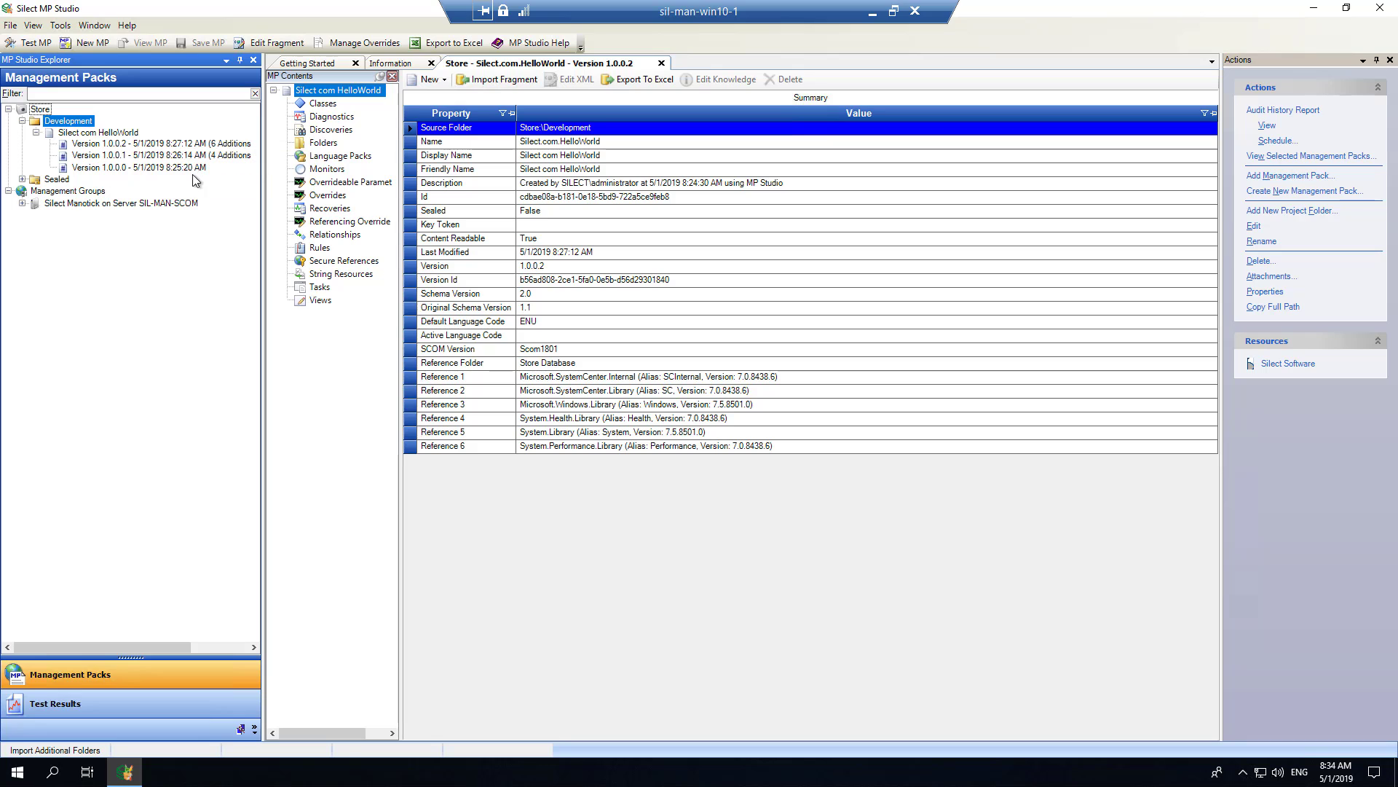
{"action": "left_click", "coordinate": [132, 134]}
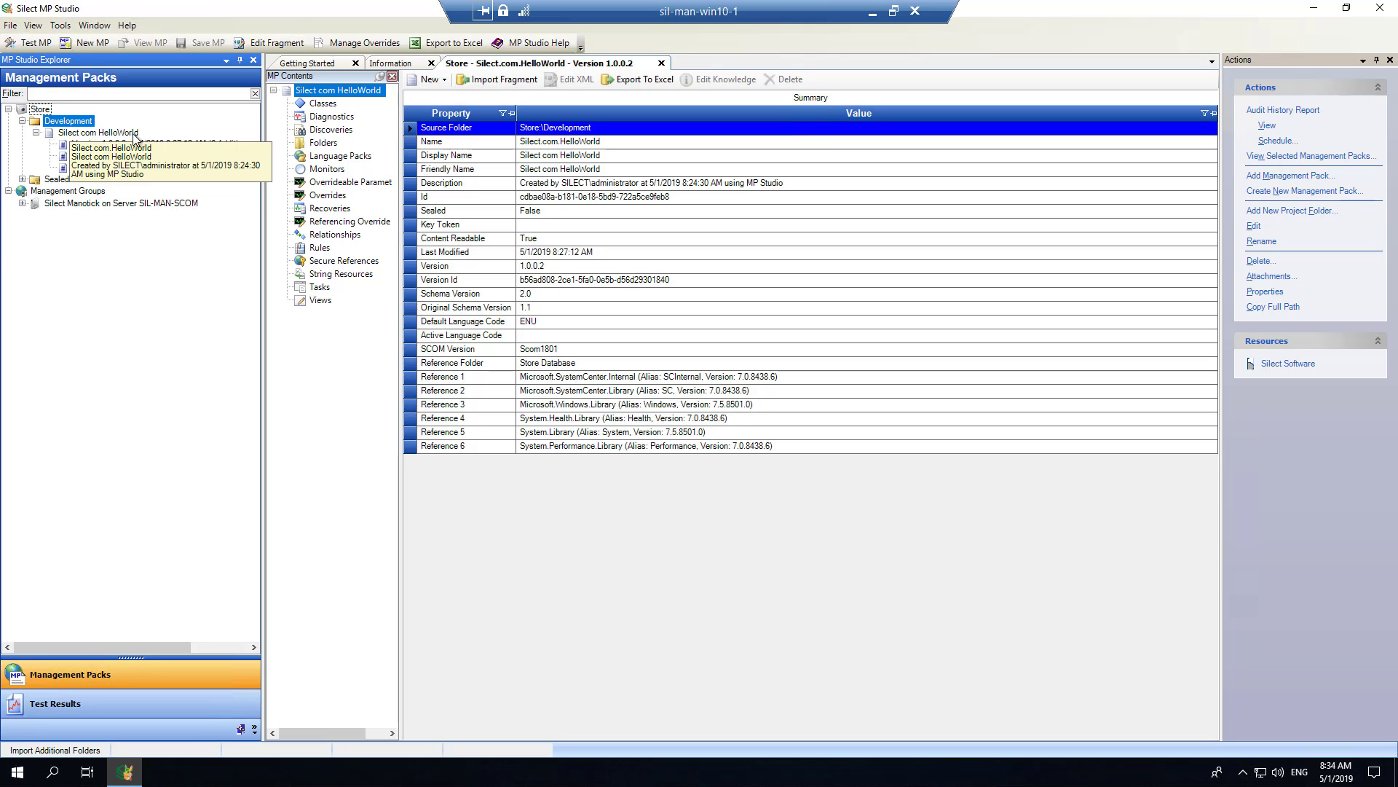
{"action": "right_click", "coordinate": [132, 134]}
{"action": "mouse_move", "coordinate": [201, 142]}
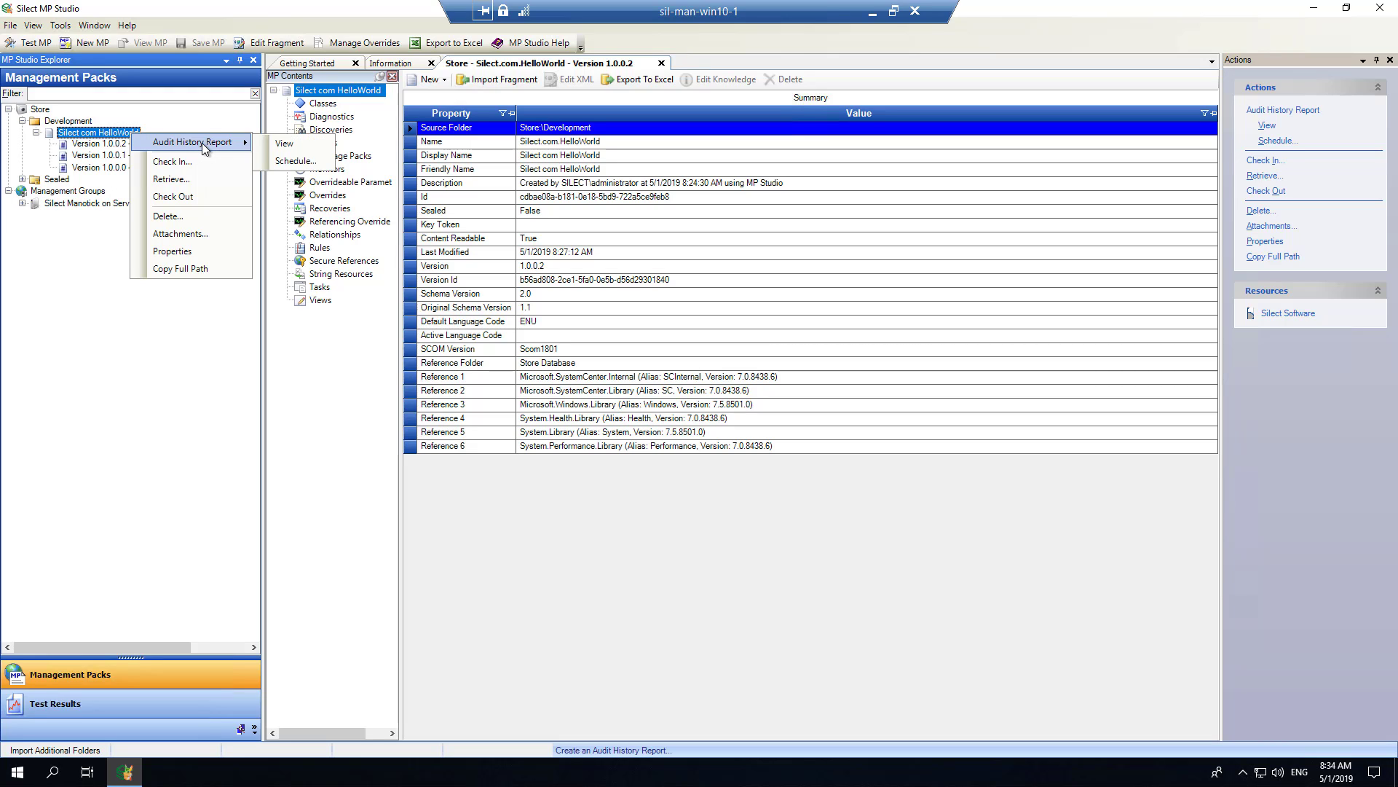
- Select HelloWorld version 1.0.0.2 and view its actions menu
{"action": "left_click", "coordinate": [116, 145]}
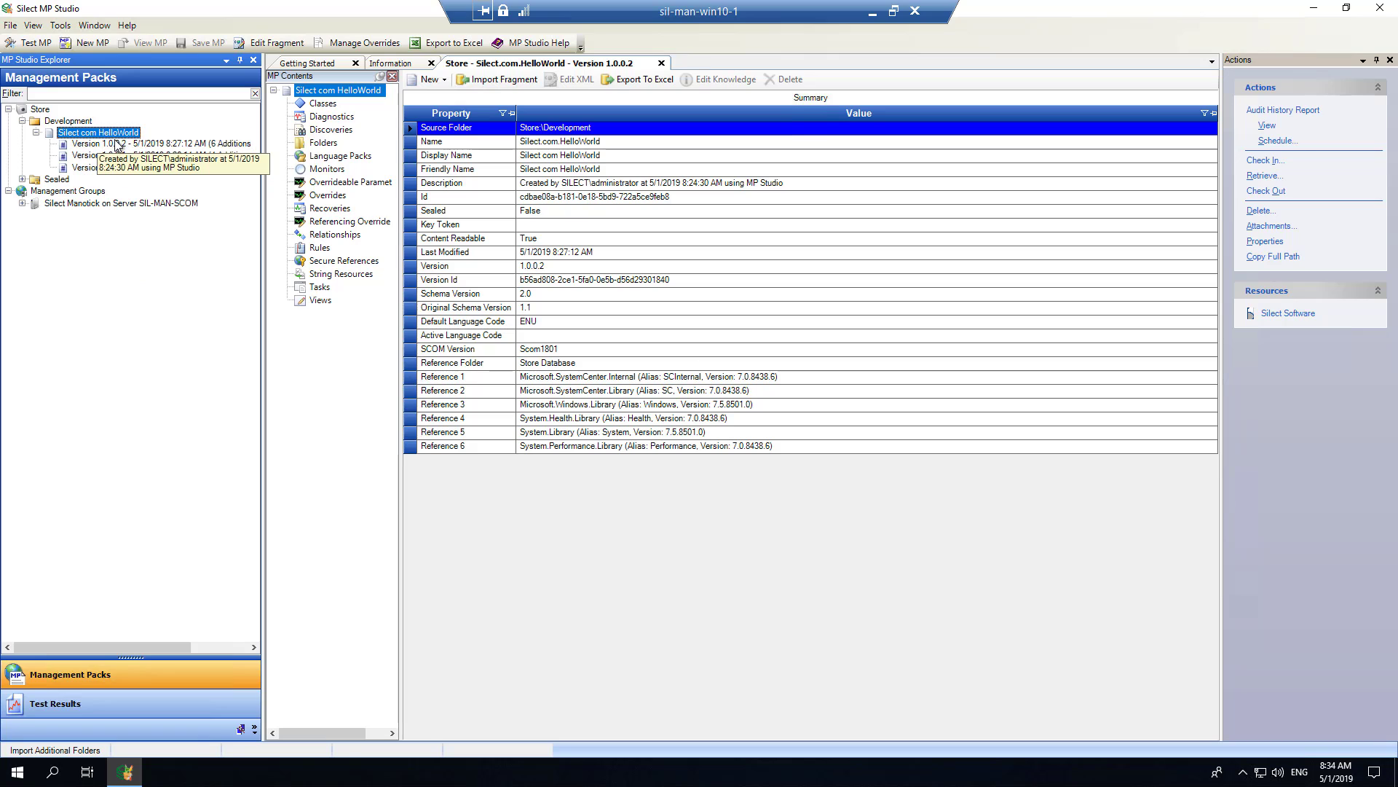
{"action": "left_click", "coordinate": [119, 144]}
{"action": "right_click", "coordinate": [122, 144]}
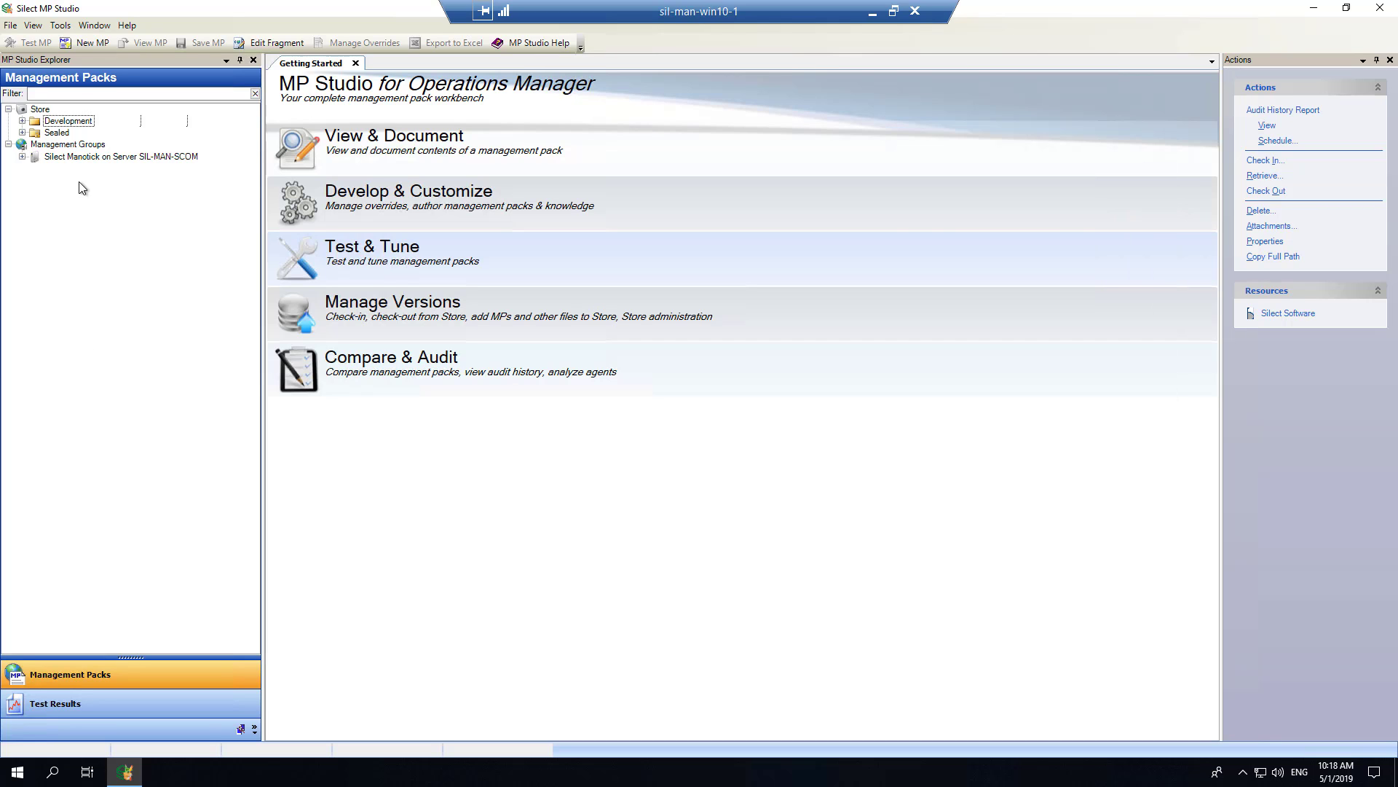
- Back up the SIL-MAN-SCOM group's unsealed management packs to the Store immediately
{"action": "left_click", "coordinate": [22, 157]}
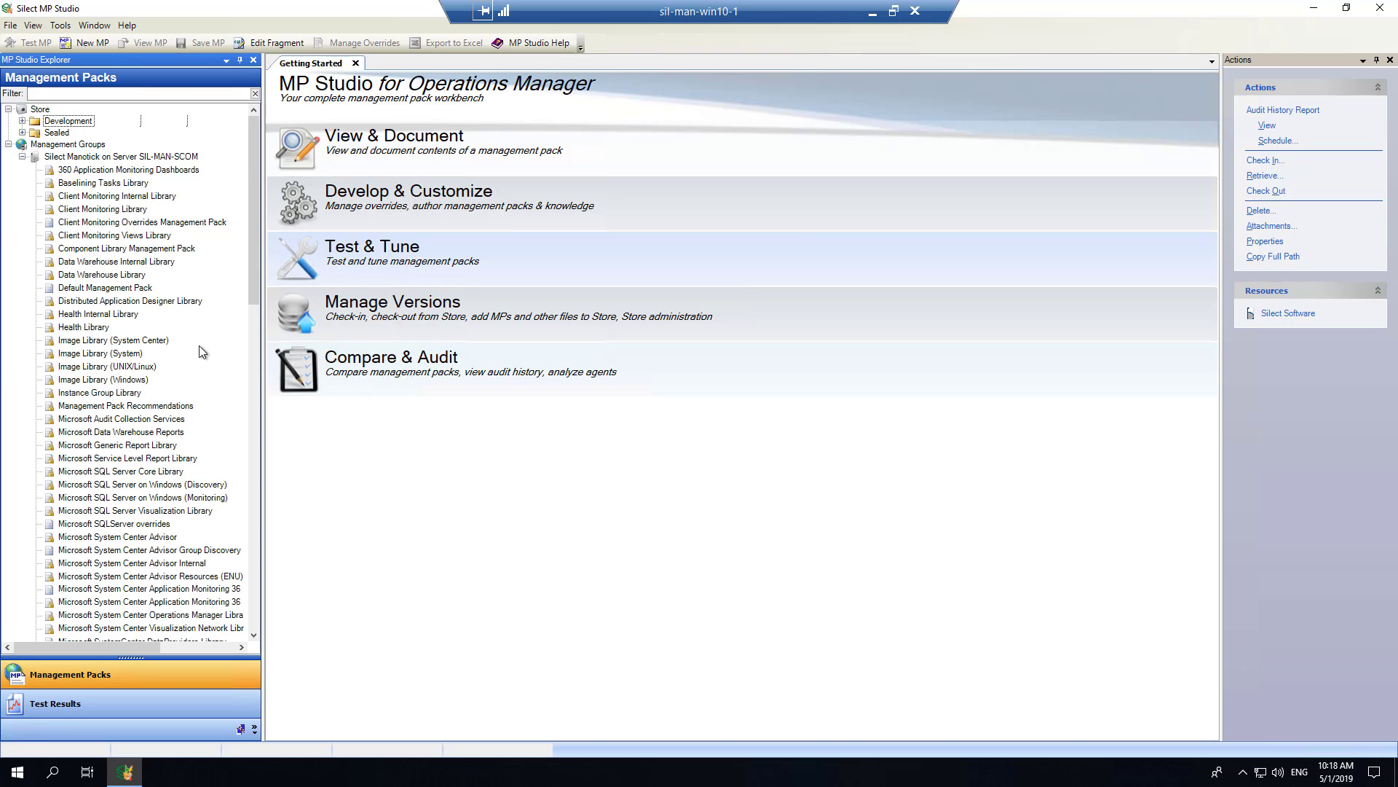
{"action": "right_click", "coordinate": [135, 161]}
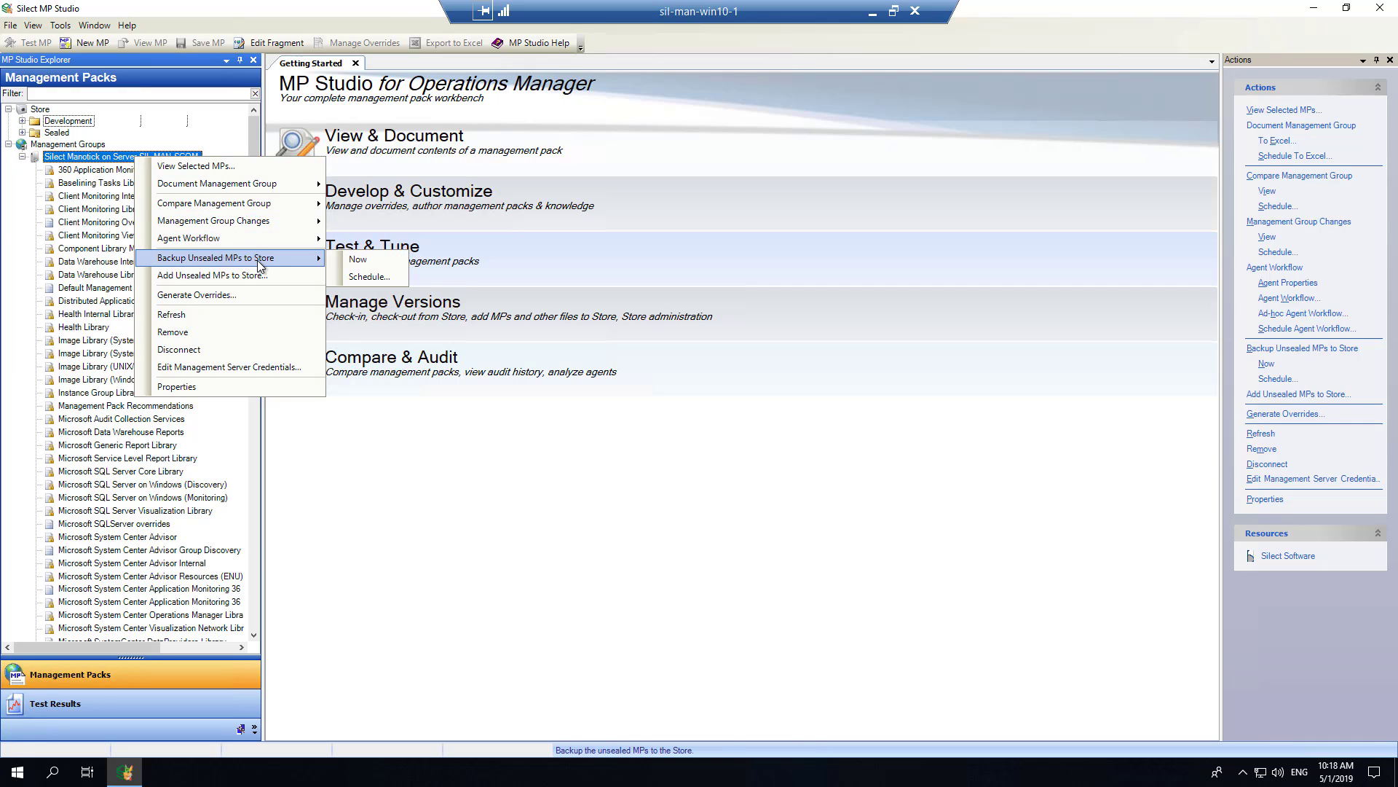
{"action": "left_click", "coordinate": [374, 262]}
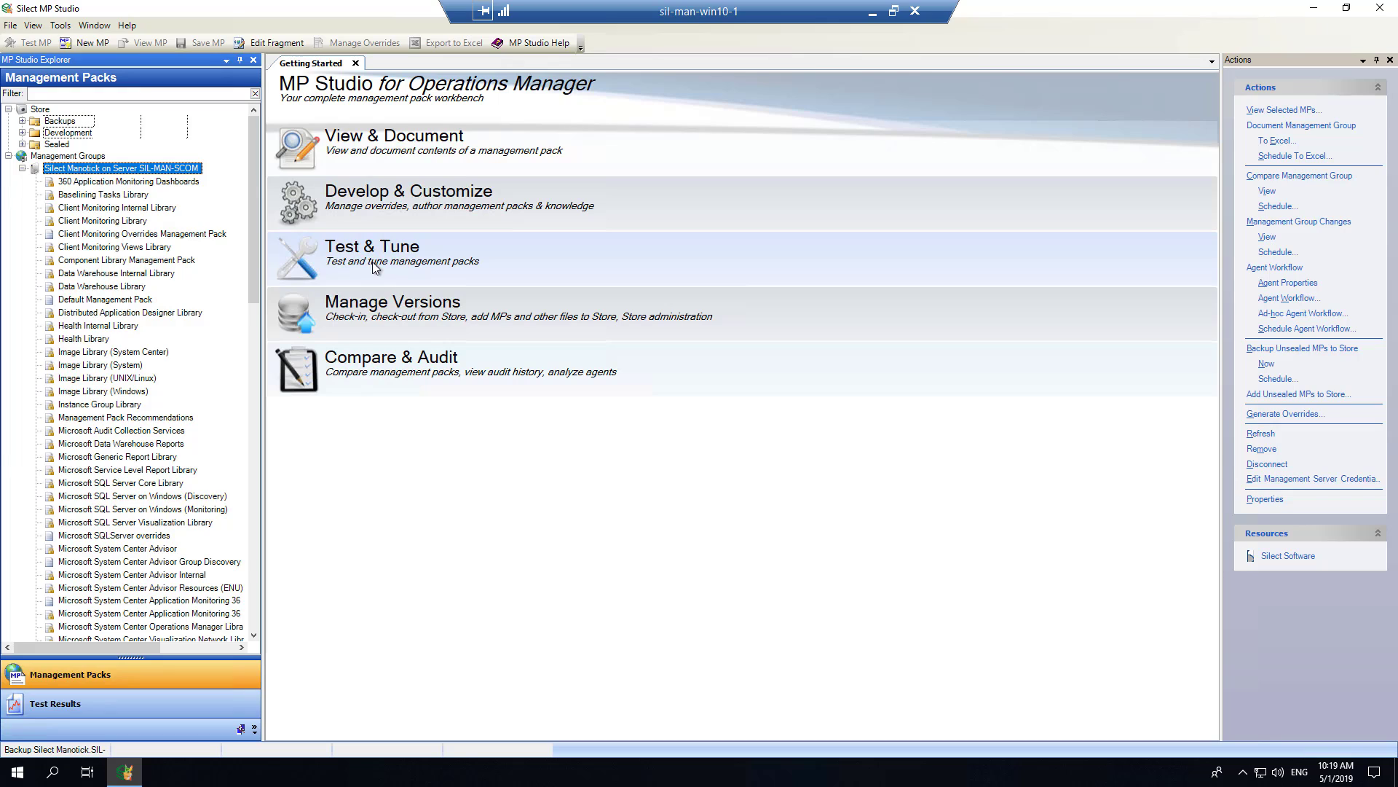
- Expand Backups > Silect Manotick.SIL-MAN-SCOM and review the backups' Audit History Report options
{"action": "left_click", "coordinate": [22, 121]}
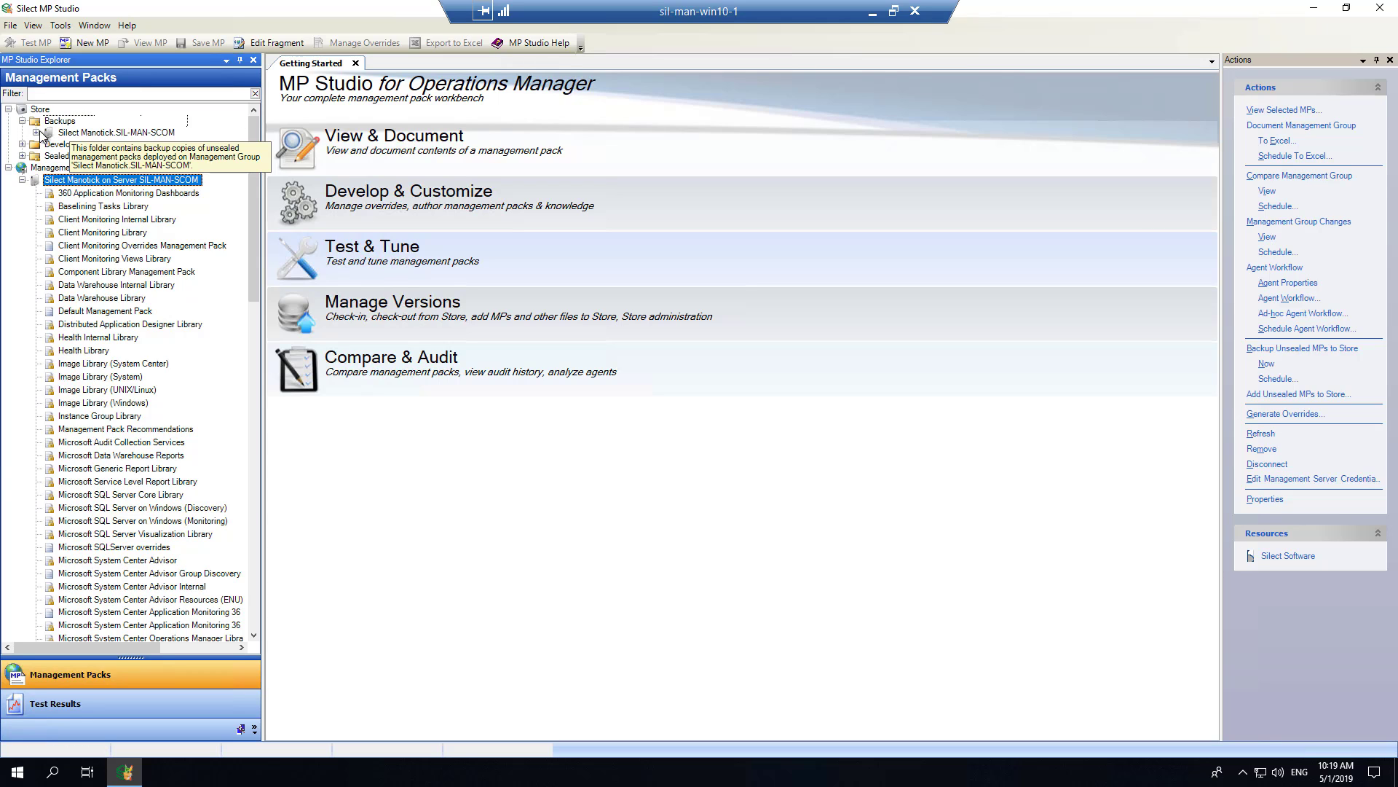
{"action": "left_click", "coordinate": [36, 133]}
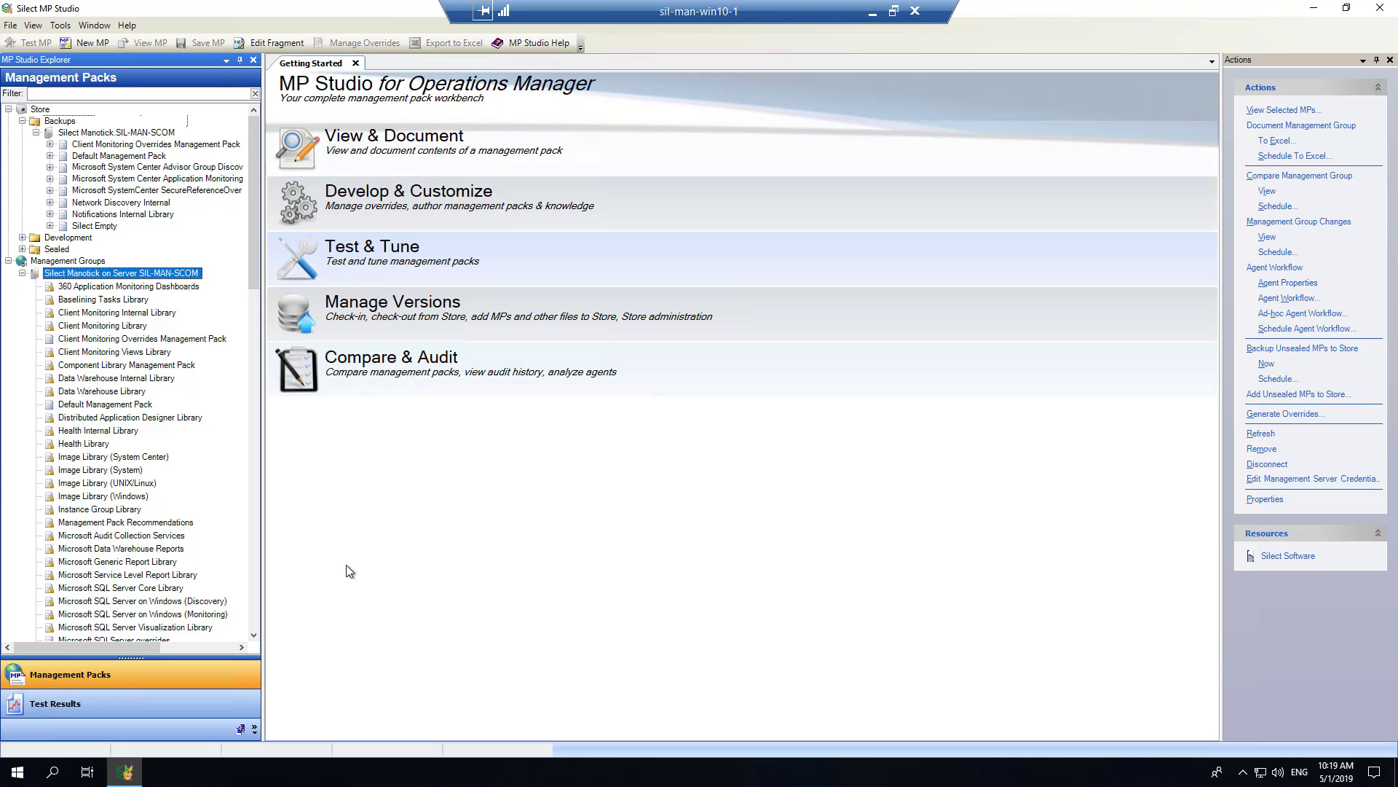
{"action": "right_click", "coordinate": [202, 145]}
{"action": "mouse_move", "coordinate": [263, 155]}
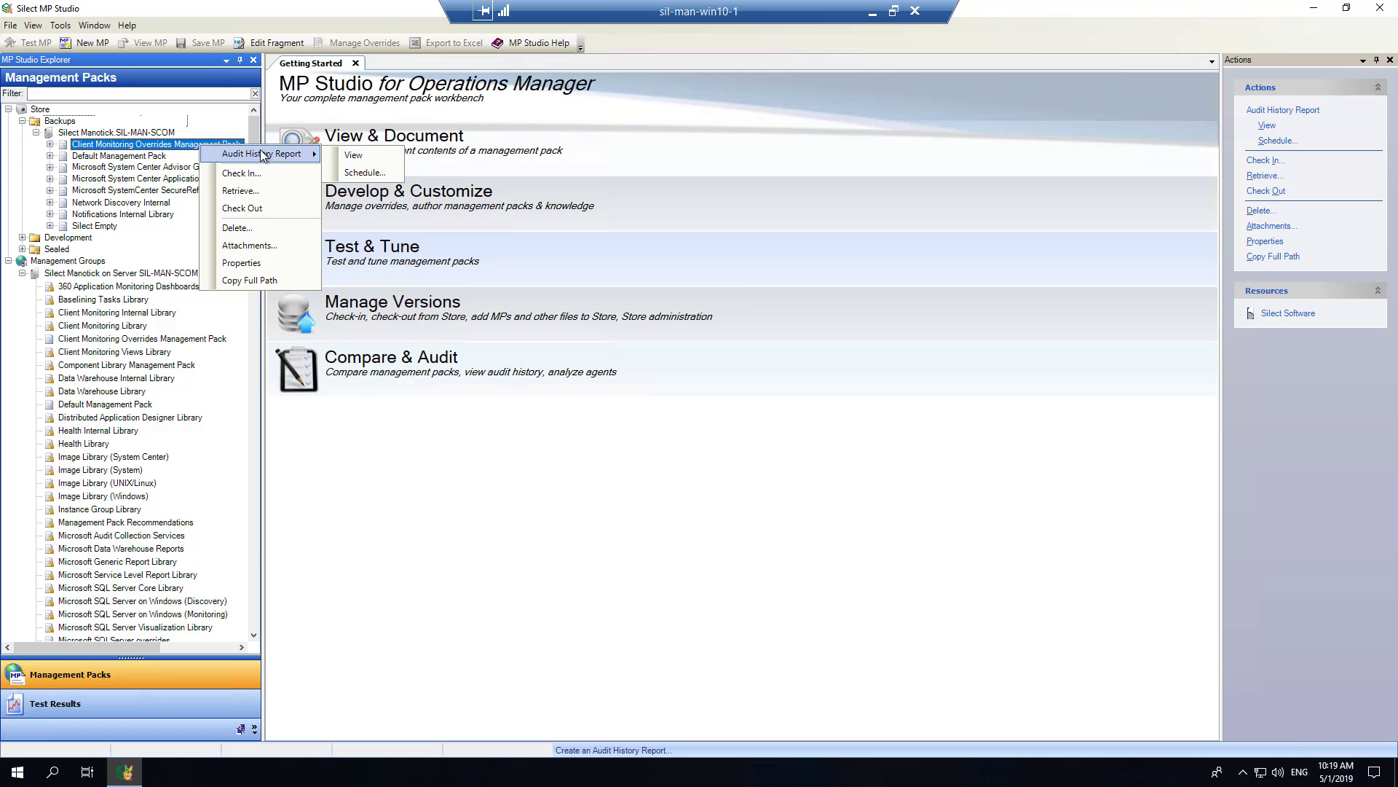
{"action": "left_click", "coordinate": [152, 134]}
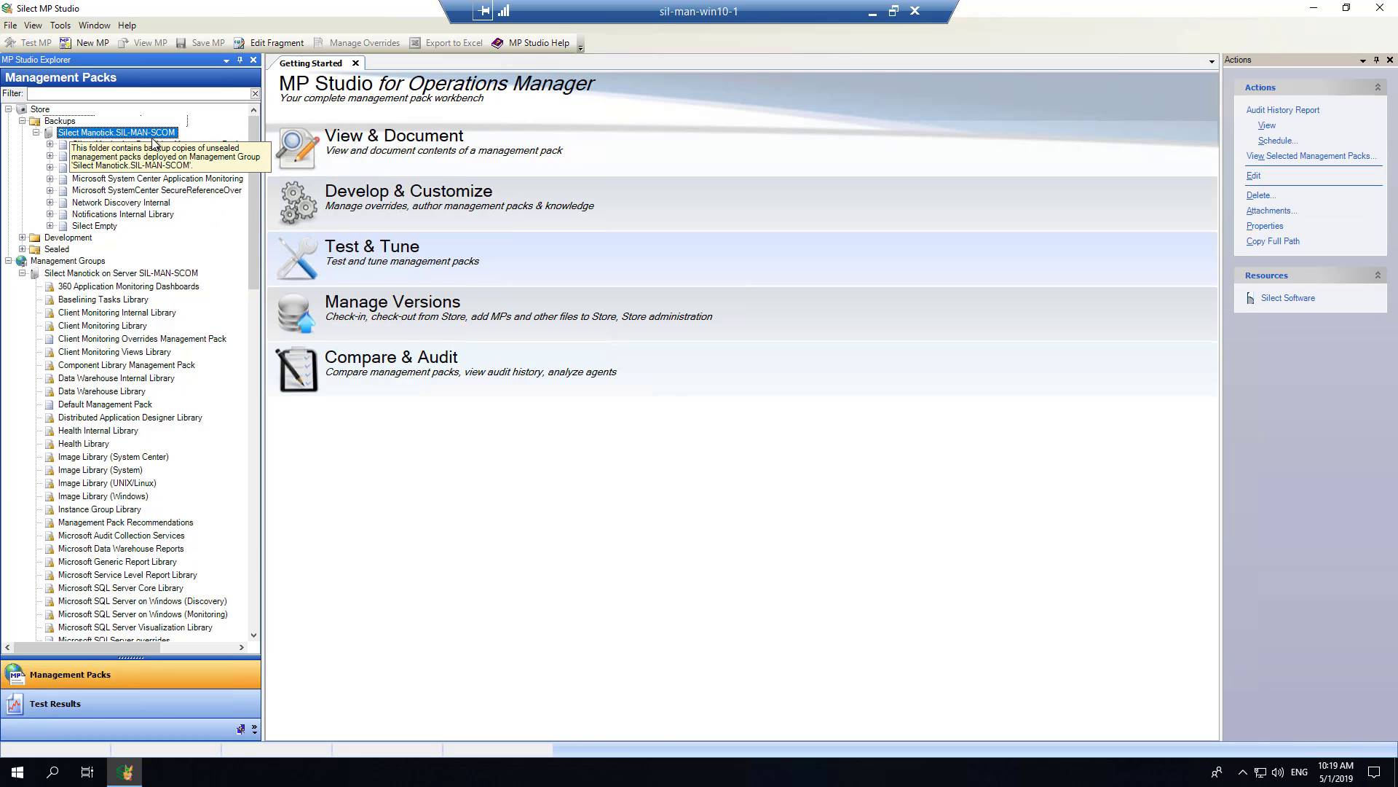
{"action": "right_click", "coordinate": [153, 138]}
{"action": "mouse_move", "coordinate": [227, 151]}
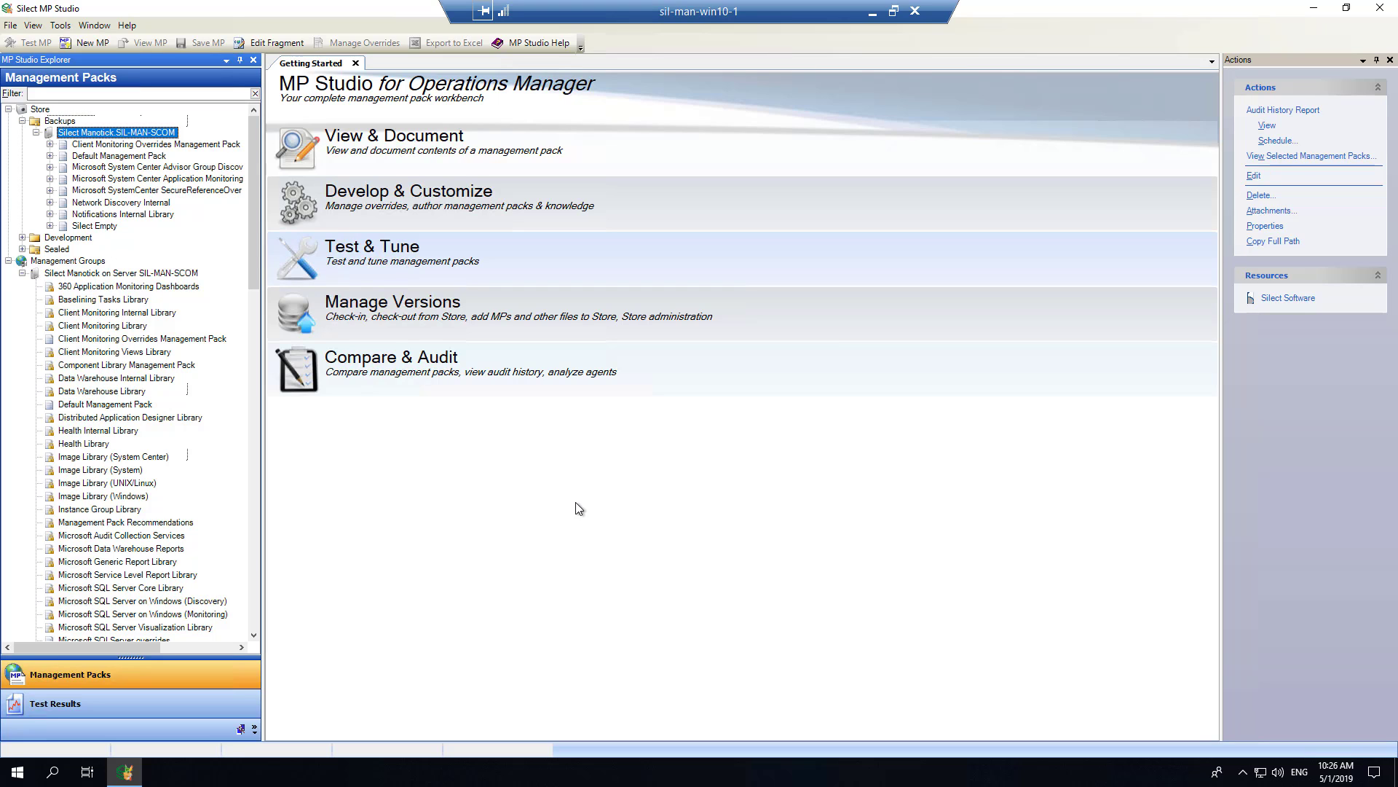
- View the Microsoft SQL Server on Windows (Monitoring) pack, version 7.0.13.0
{"action": "scroll", "coordinate": [255, 301], "scroll_direction": "down", "scroll_amount": 3}
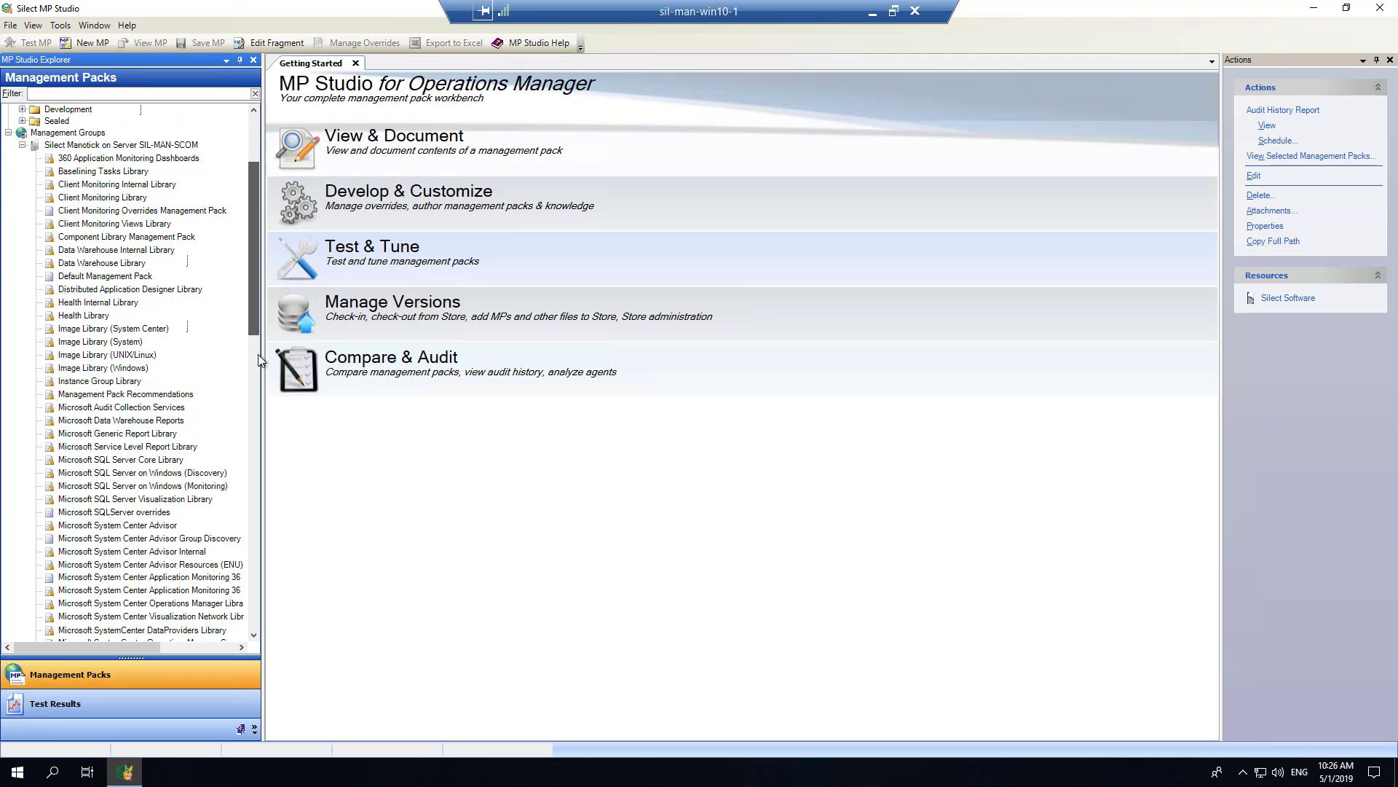
{"action": "left_click", "coordinate": [215, 488]}
{"action": "right_click", "coordinate": [216, 488]}
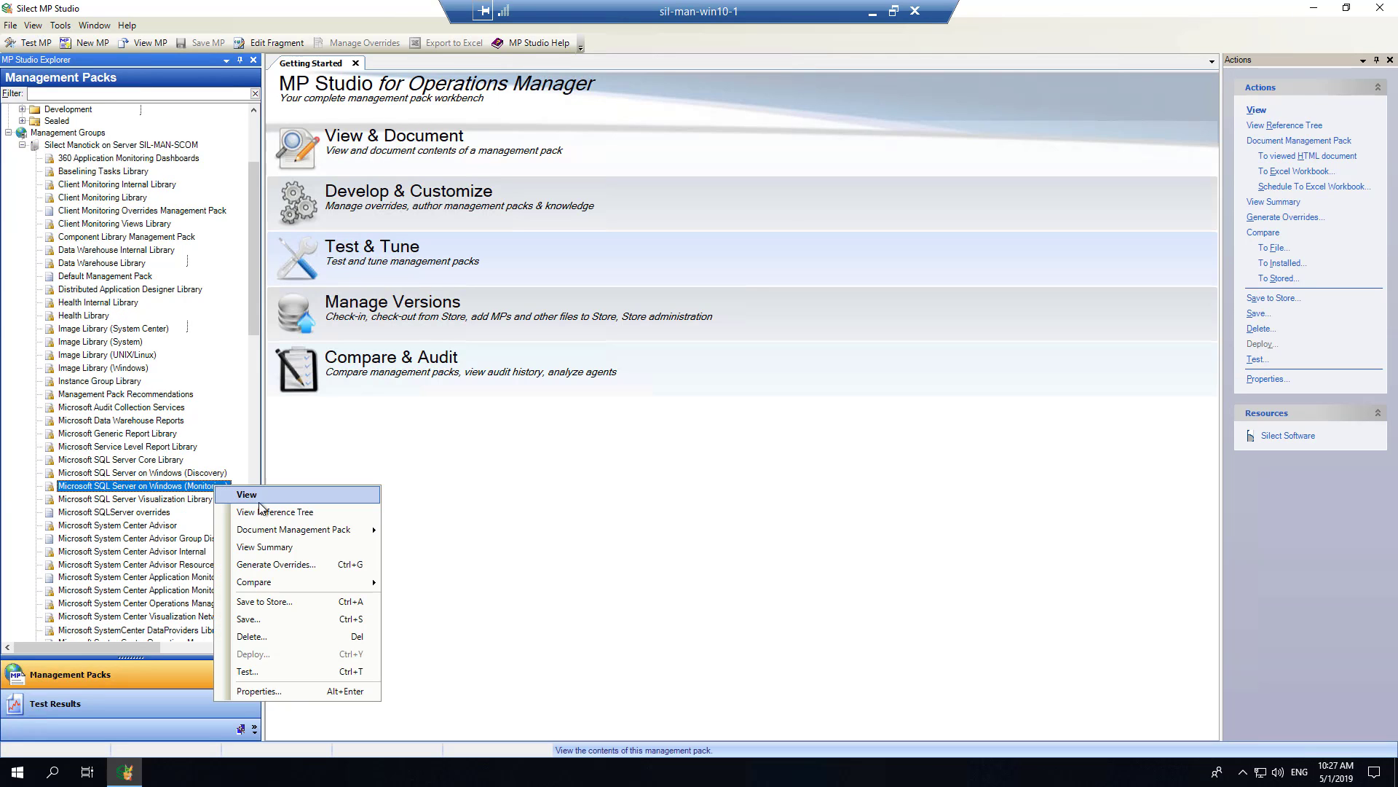
{"action": "left_click", "coordinate": [247, 495]}
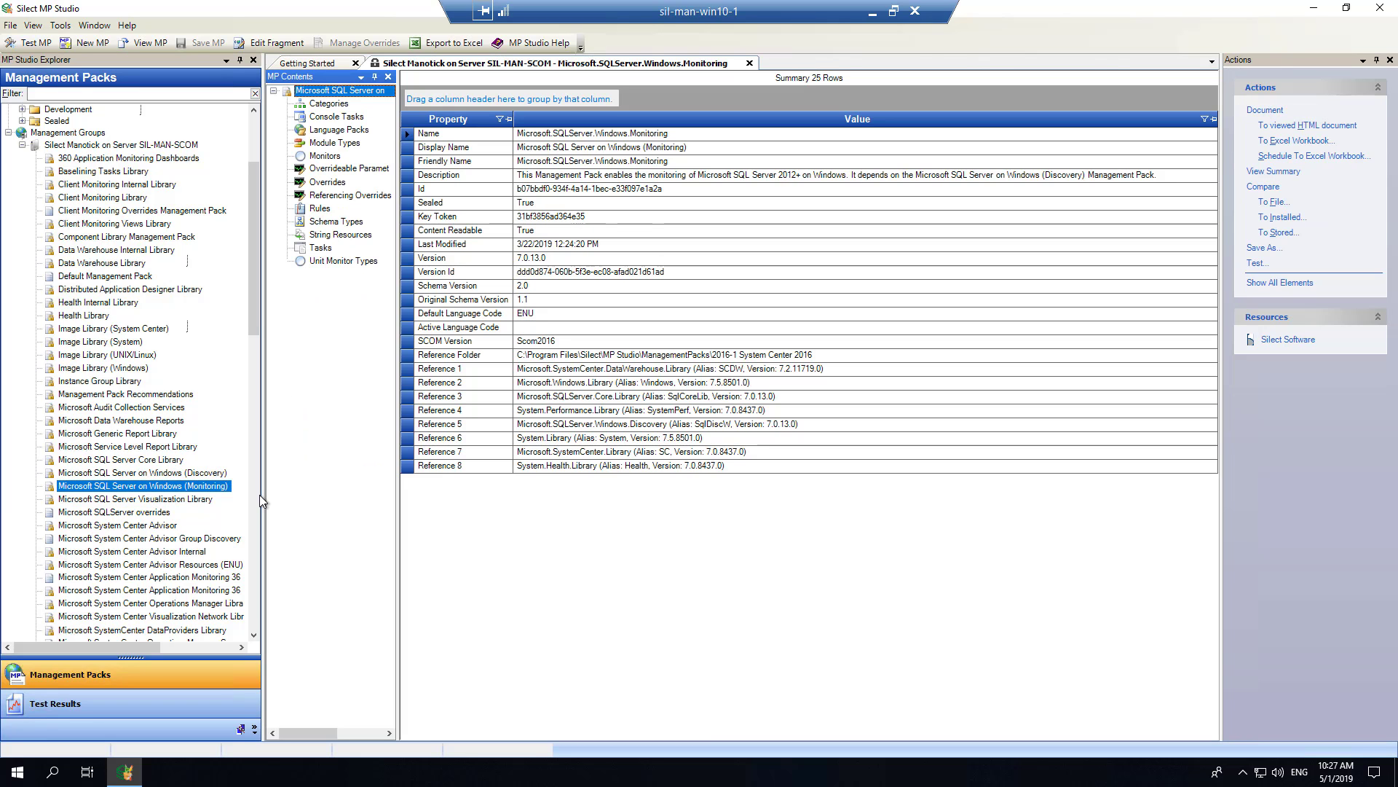
- List the pack's 151 monitors grouped by Element Type, expanding UnitMonitor
{"action": "left_click", "coordinate": [324, 156]}
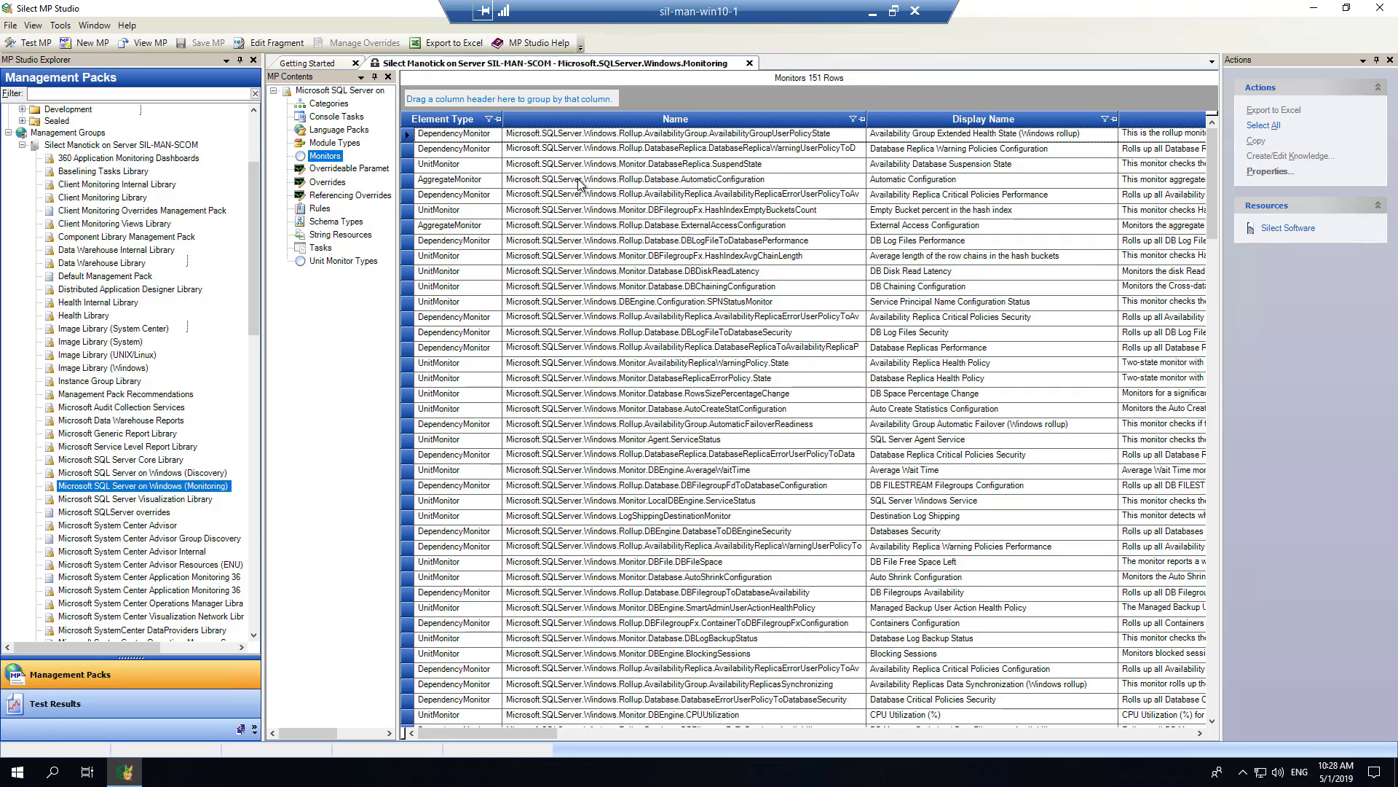
{"action": "left_click_drag", "start_coordinate": [446, 119], "coordinate": [481, 96]}
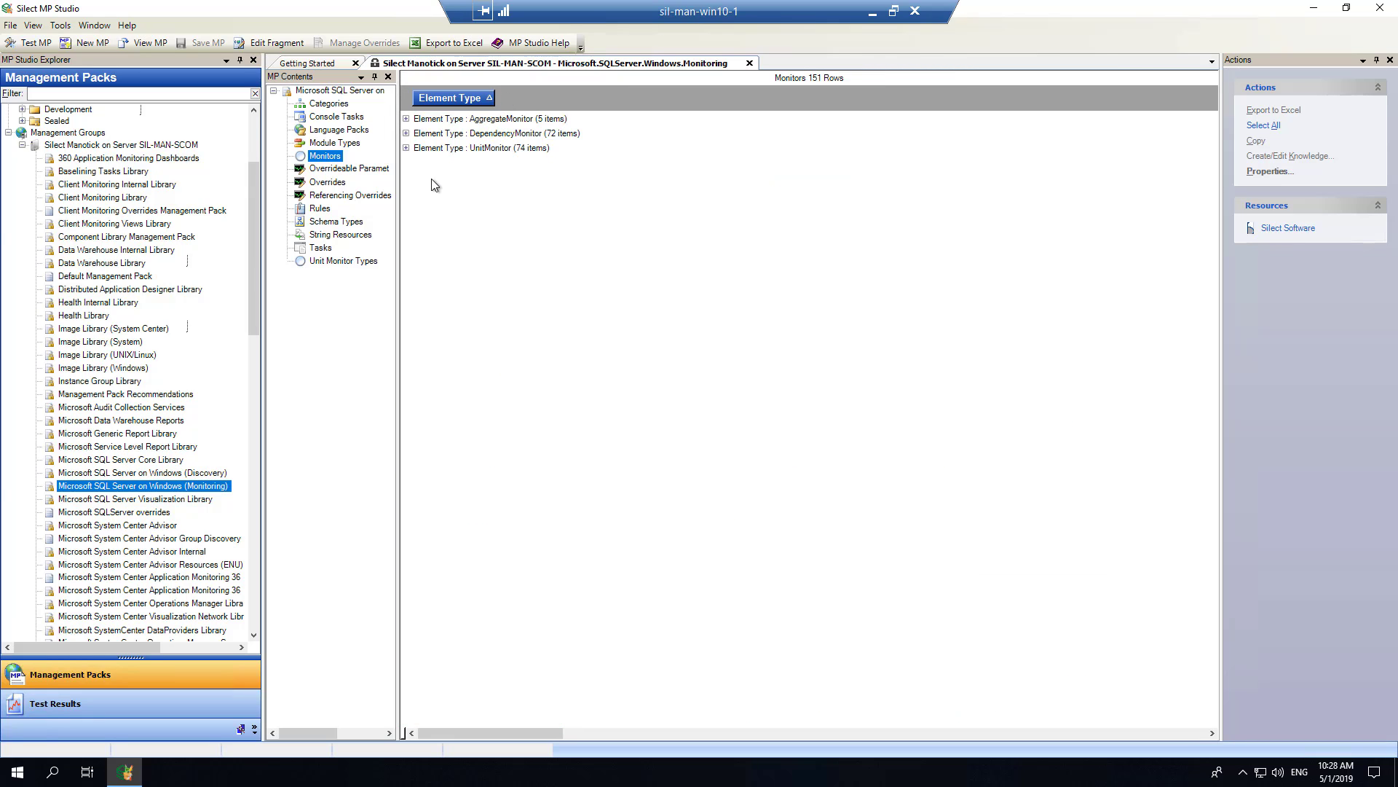
{"action": "left_click", "coordinate": [406, 148]}
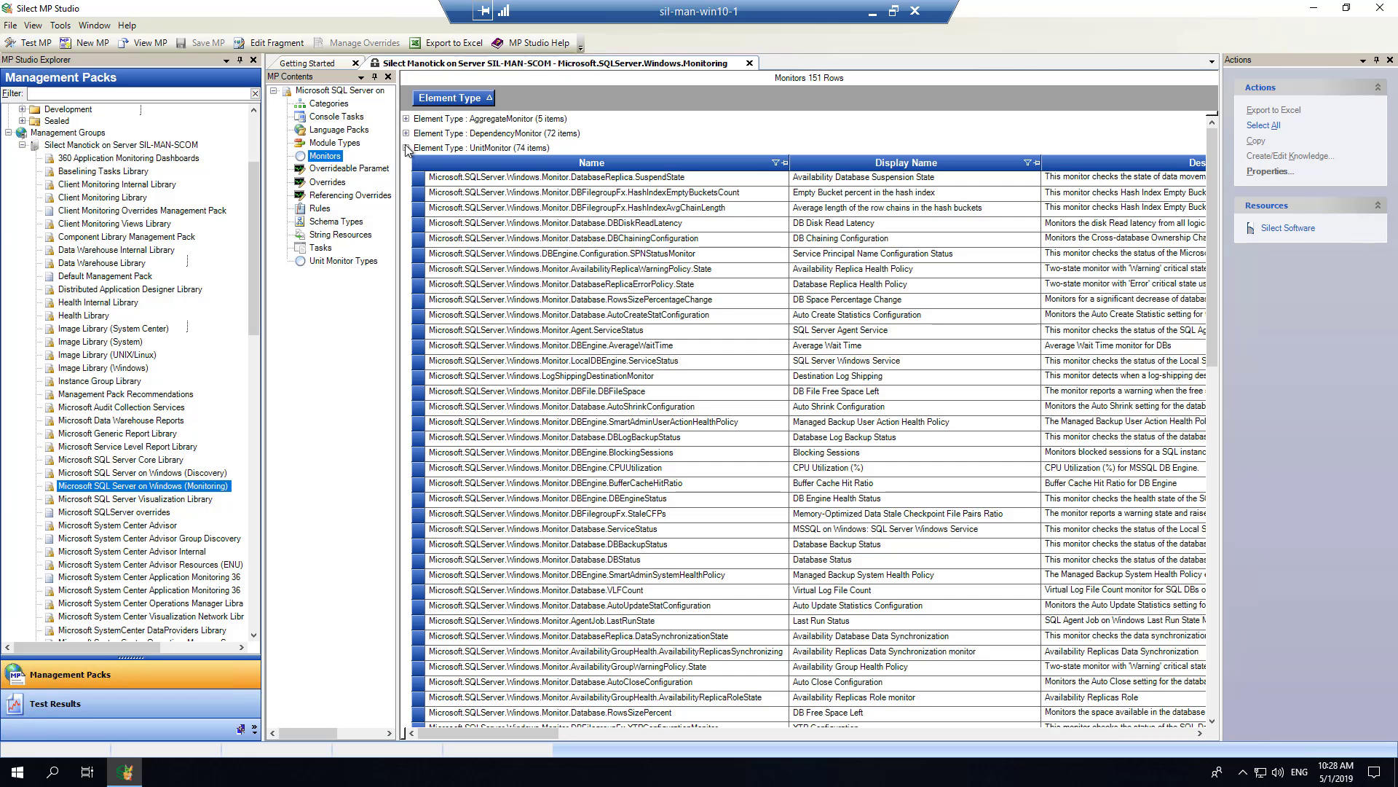
- Adjust the monitor list view, then add Enabled as a grouping level
{"action": "left_click", "coordinate": [817, 735]}
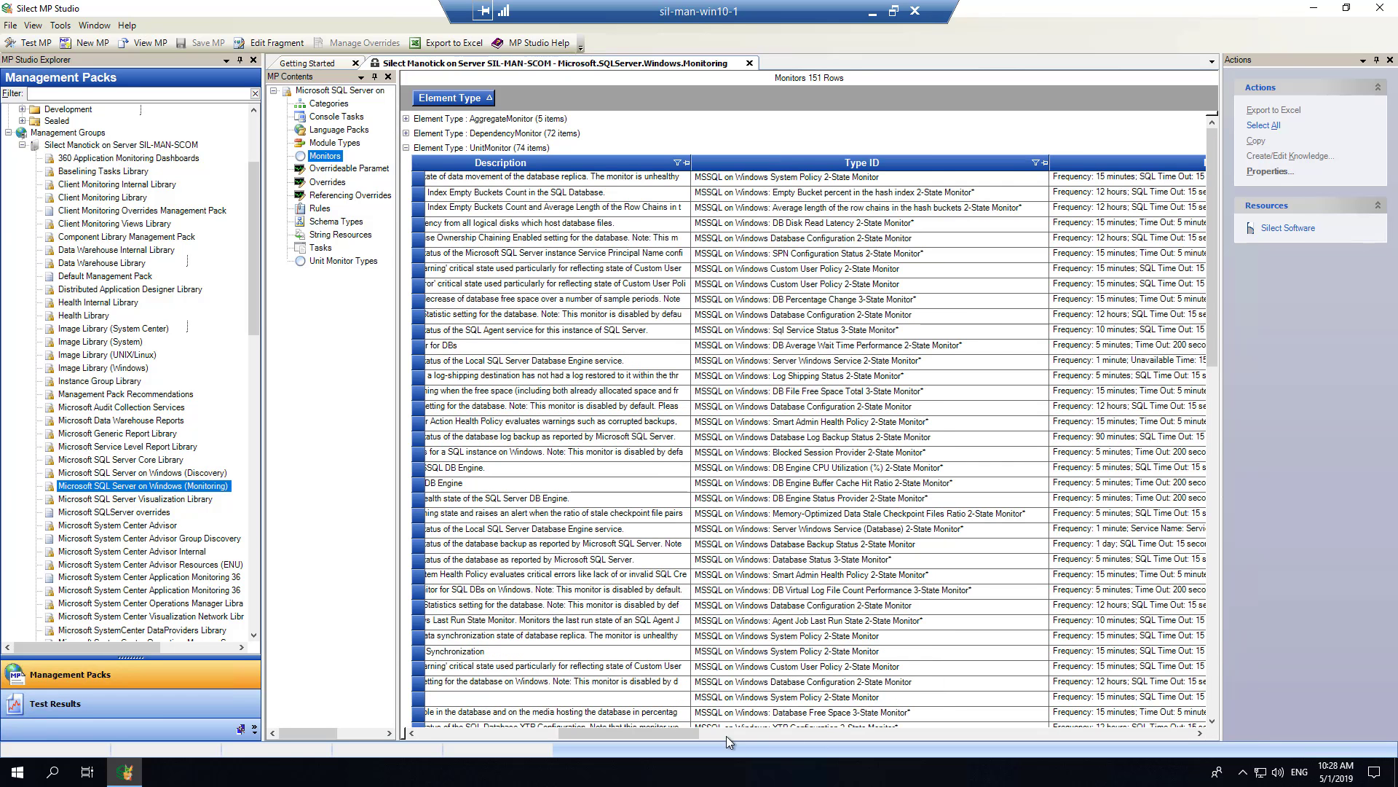
{"action": "left_click_drag", "start_coordinate": [677, 737], "coordinate": [706, 737]}
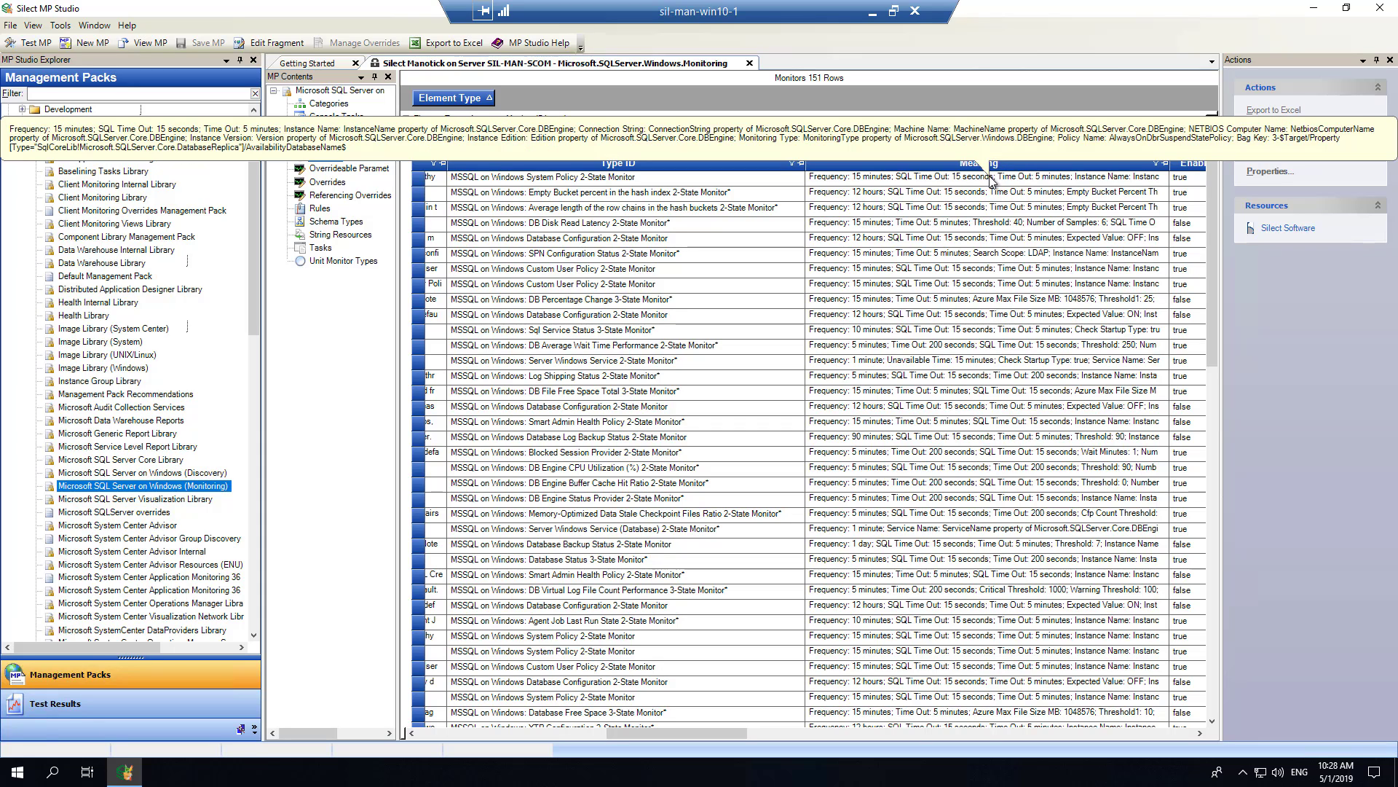
{"action": "left_click", "coordinate": [1011, 734]}
{"action": "left_click_drag", "start_coordinate": [492, 164], "coordinate": [437, 108]}
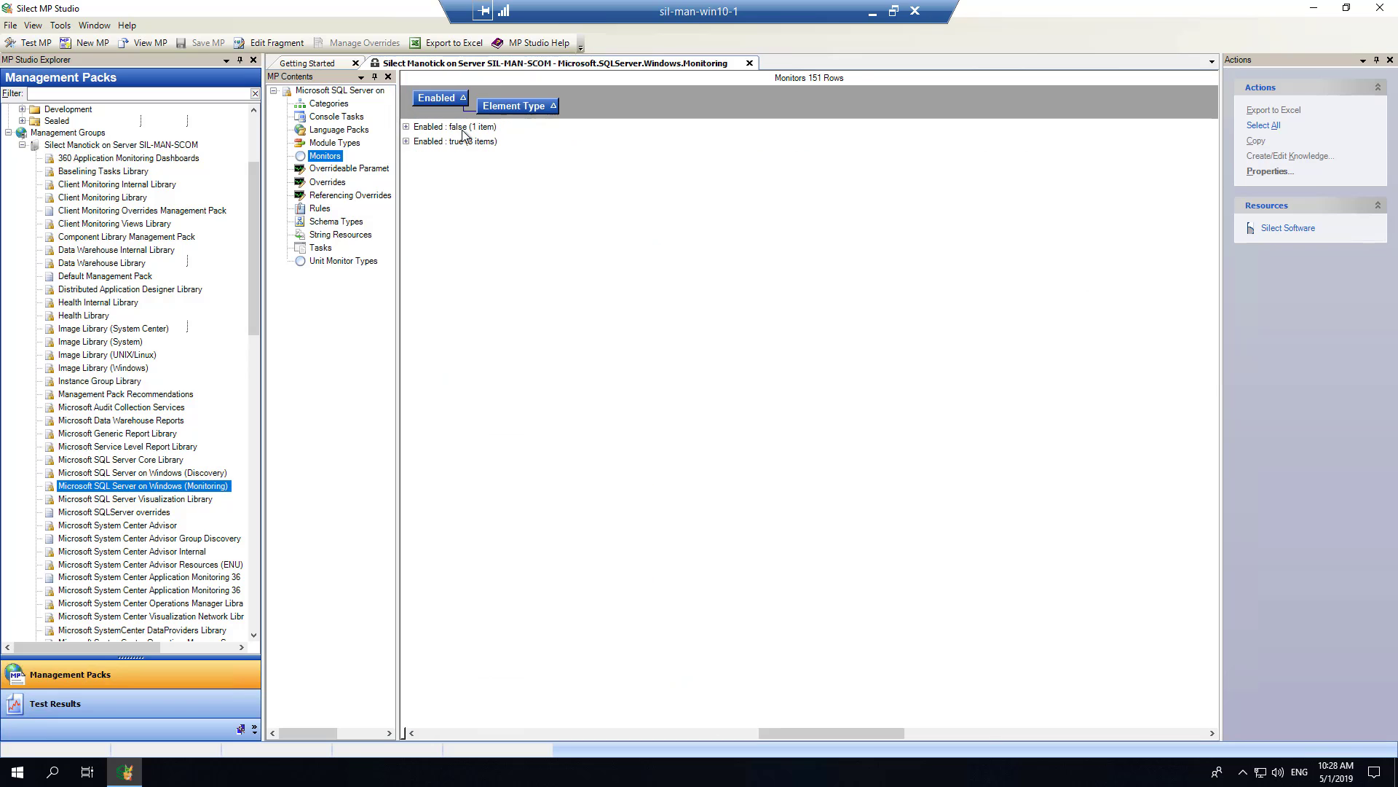
- Expand the Enabled : true group and its UnitMonitor group, then scroll the list back left
{"action": "left_click", "coordinate": [405, 142]}
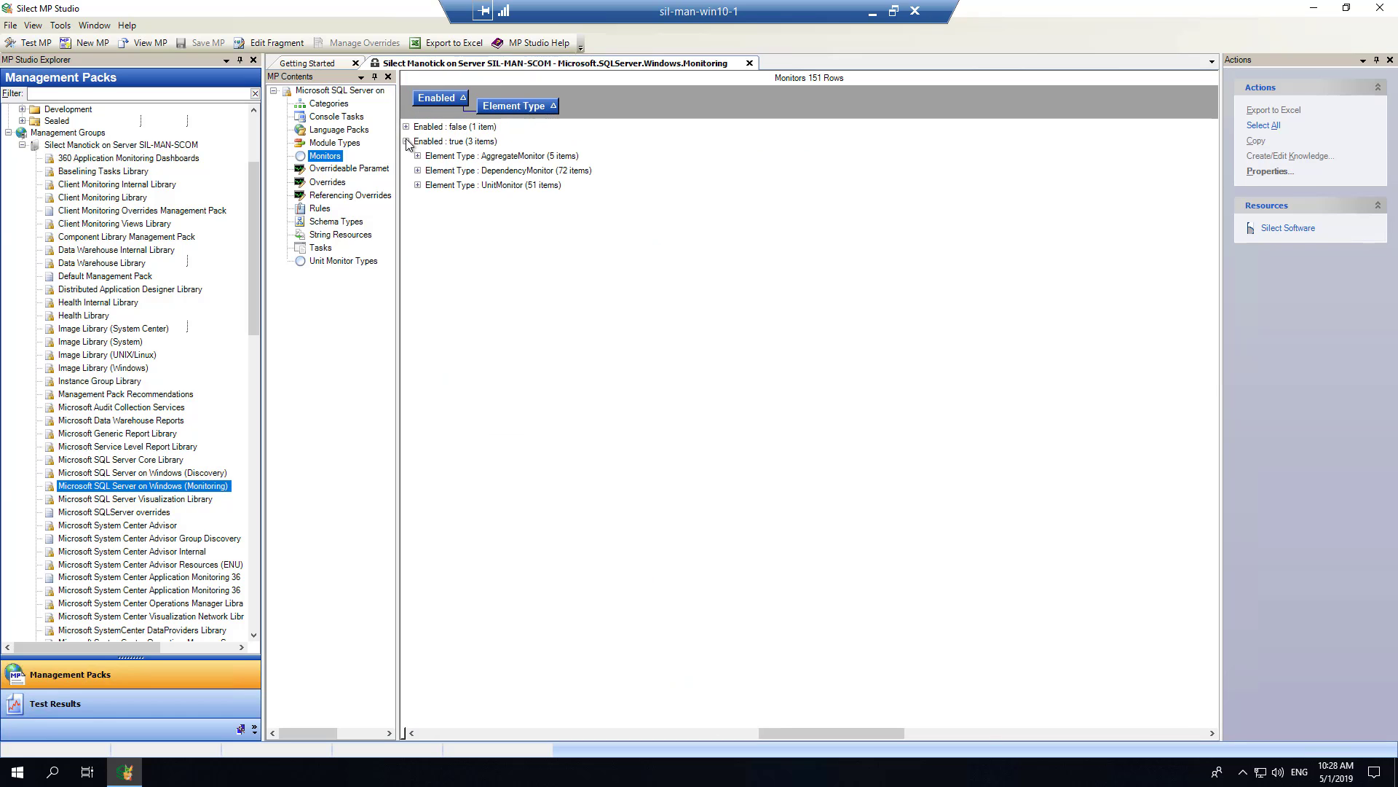
{"action": "left_click", "coordinate": [417, 186]}
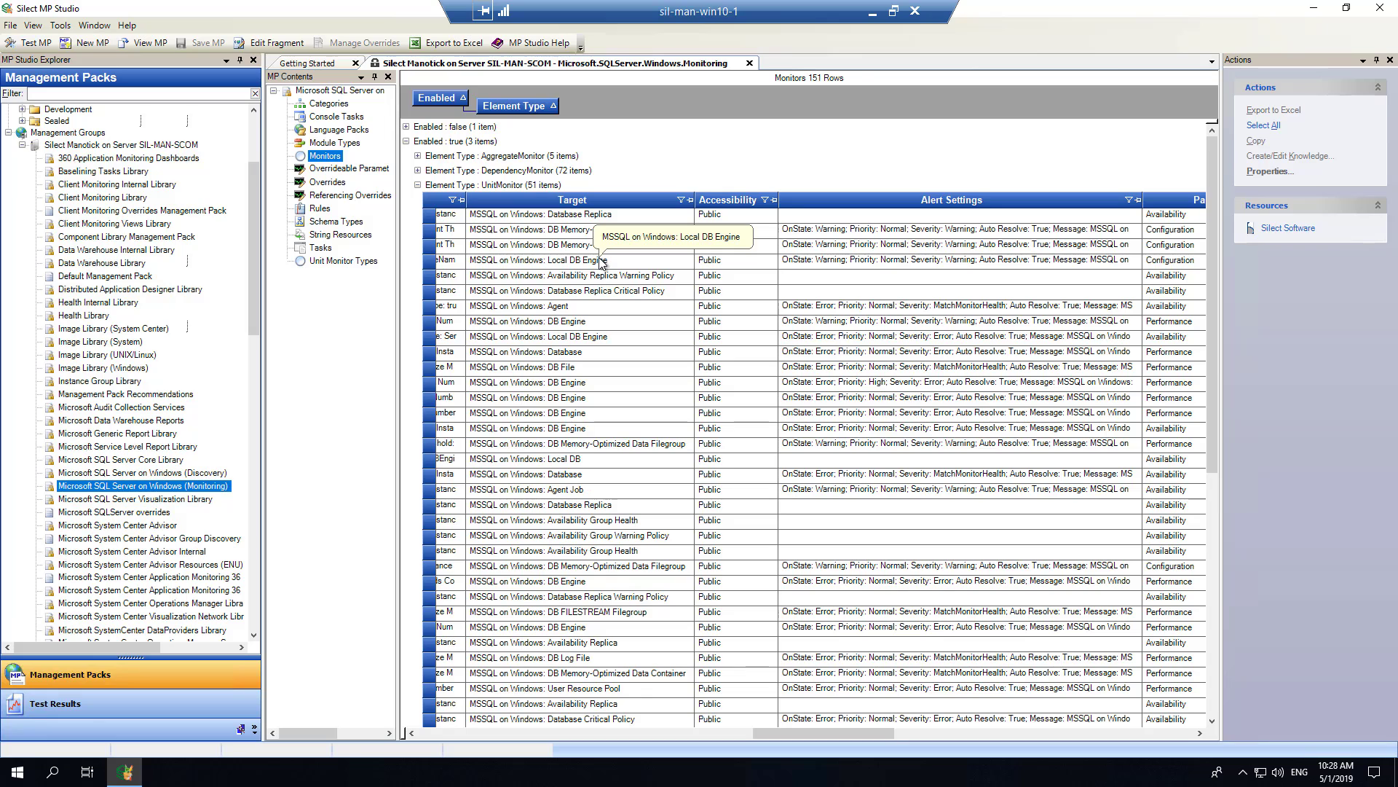
{"action": "right_click", "coordinate": [619, 202]}
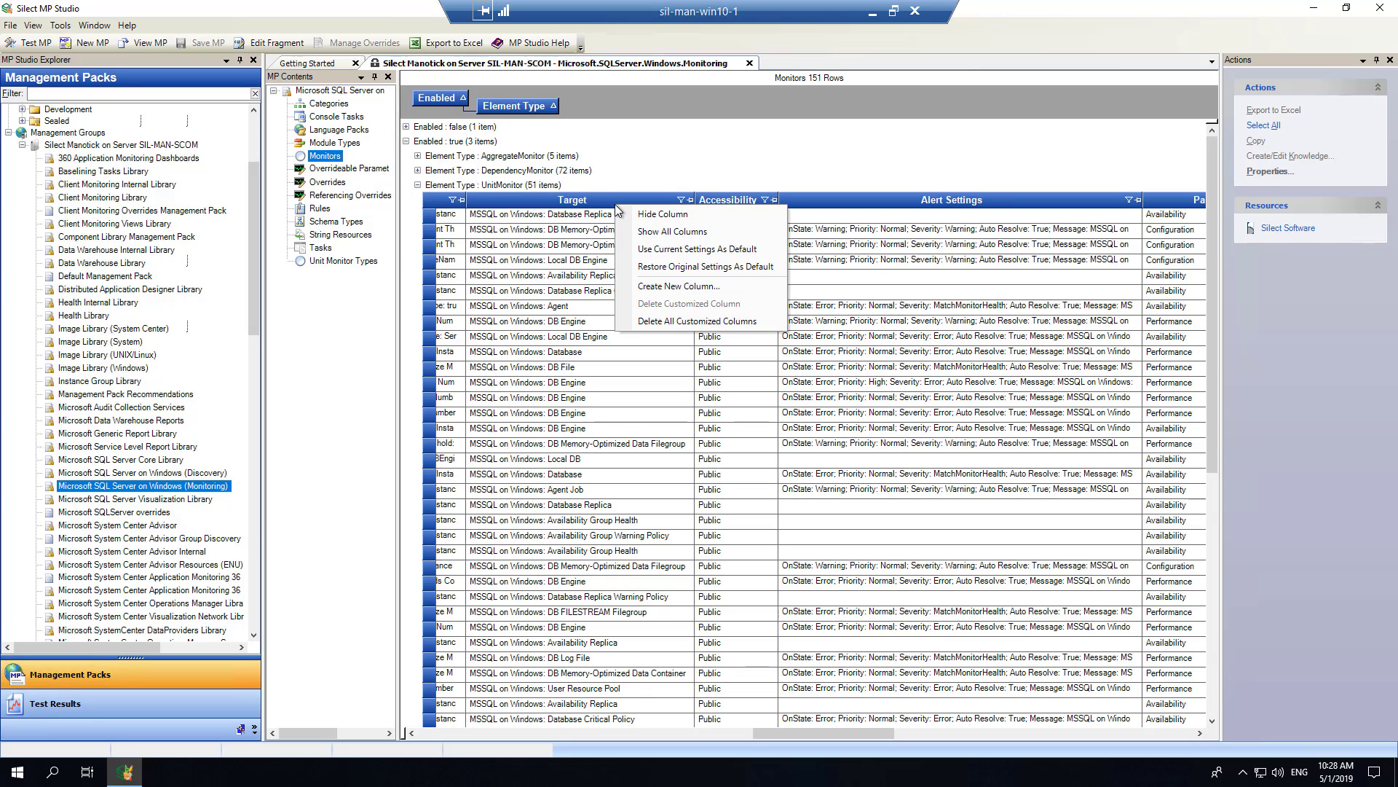
{"action": "left_click", "coordinate": [692, 736]}
{"action": "left_click_drag", "start_coordinate": [692, 736], "coordinate": [446, 737]}
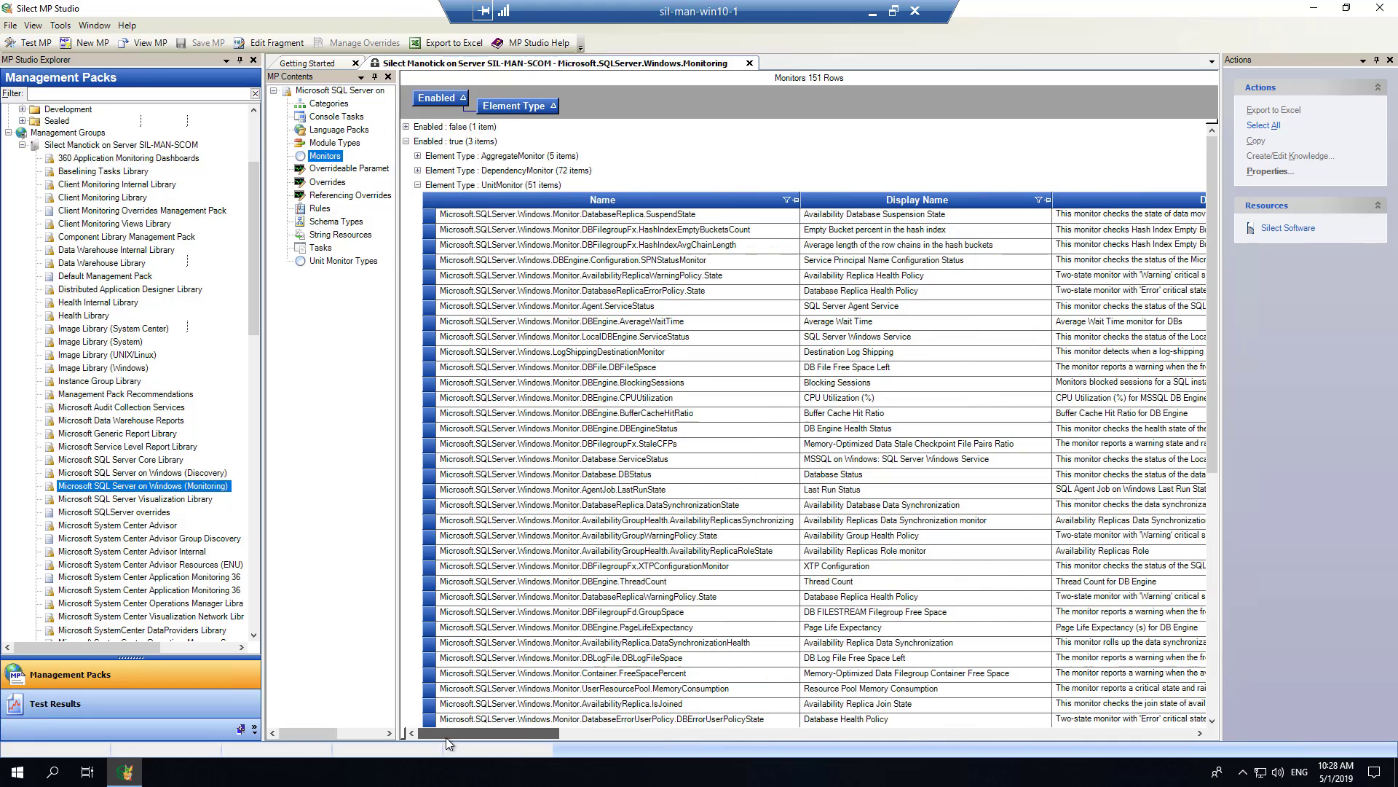
- Open the properties of the availability replica warning policy monitor
{"action": "left_click", "coordinate": [645, 277]}
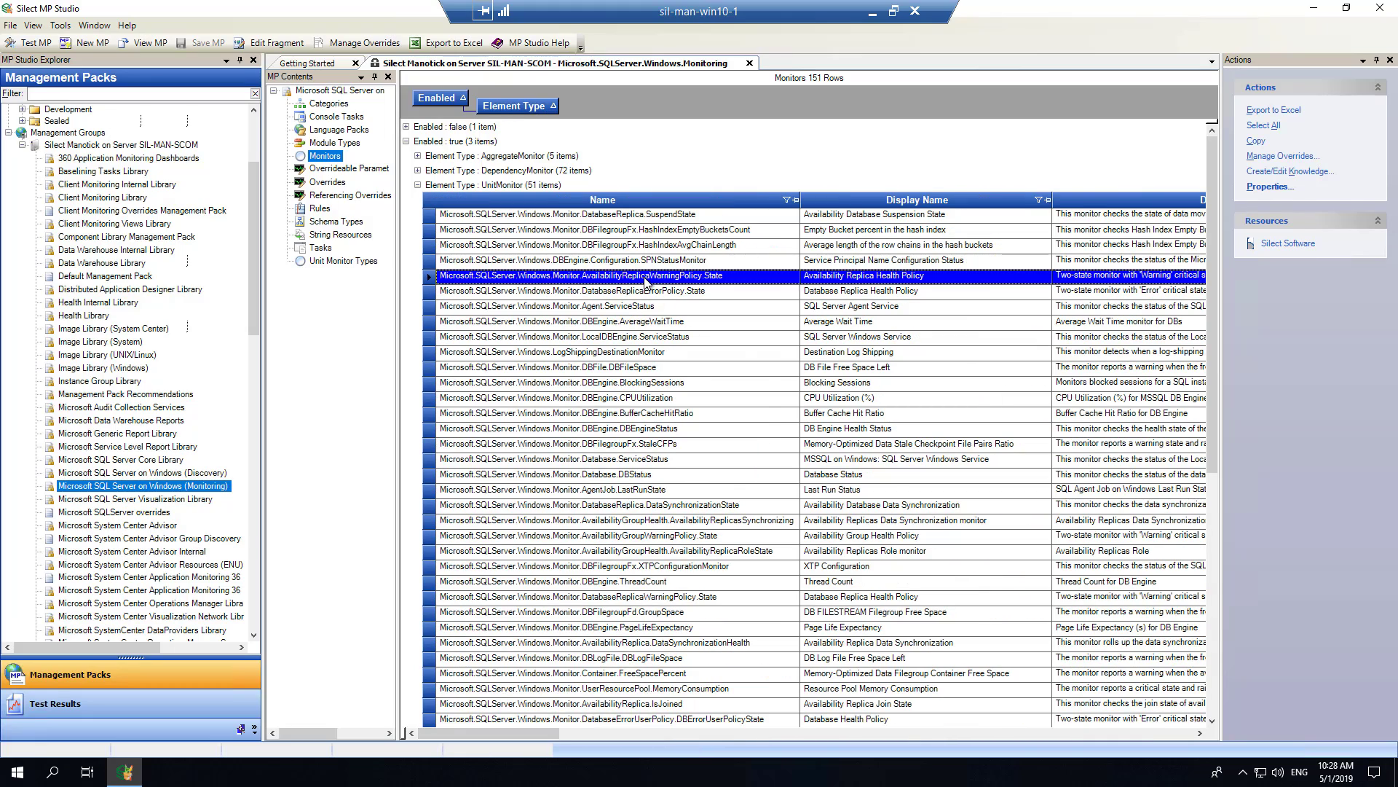
{"action": "right_click", "coordinate": [645, 278]}
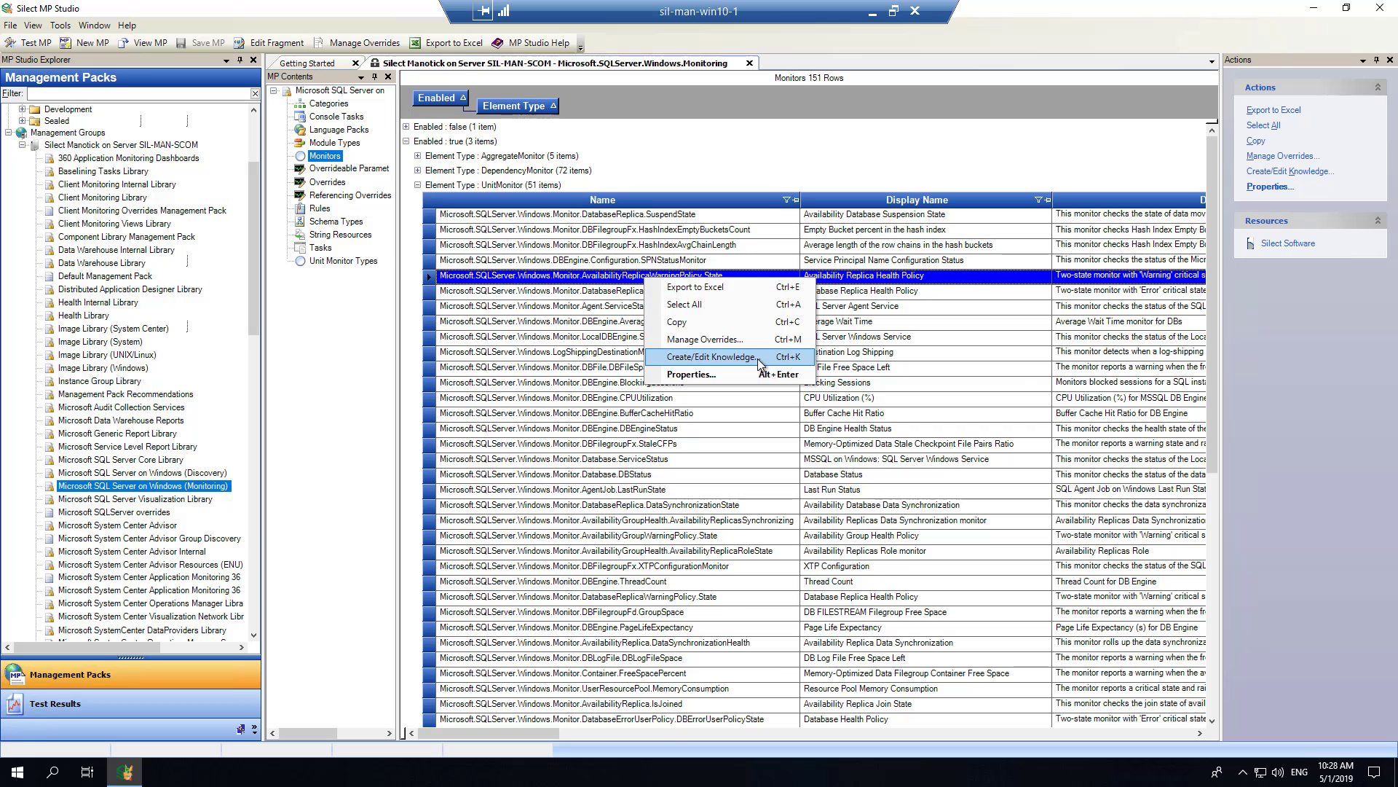
{"action": "left_click", "coordinate": [767, 375]}
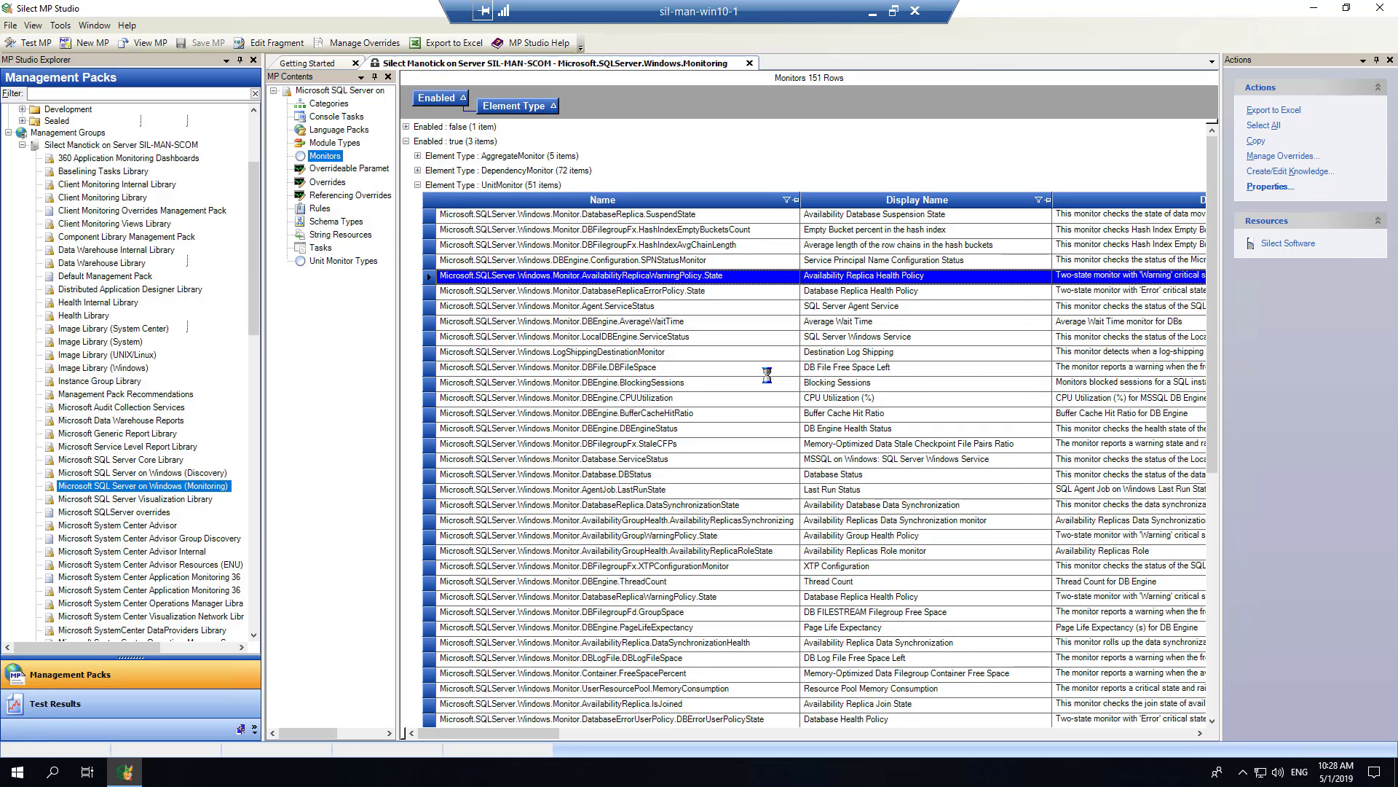